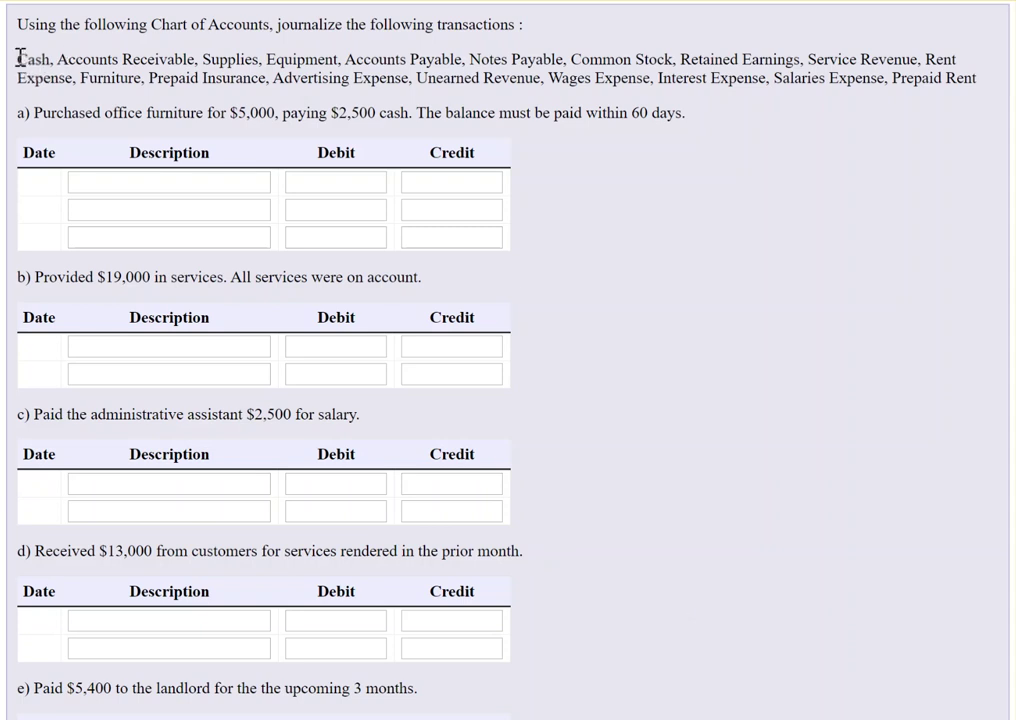
- Highlight the chart of accounts and the $5,000 furniture purchase, and open transaction a's first description for entry
left_click_drag(20, 58, 980, 88)
left_click_drag(45, 113, 276, 122)
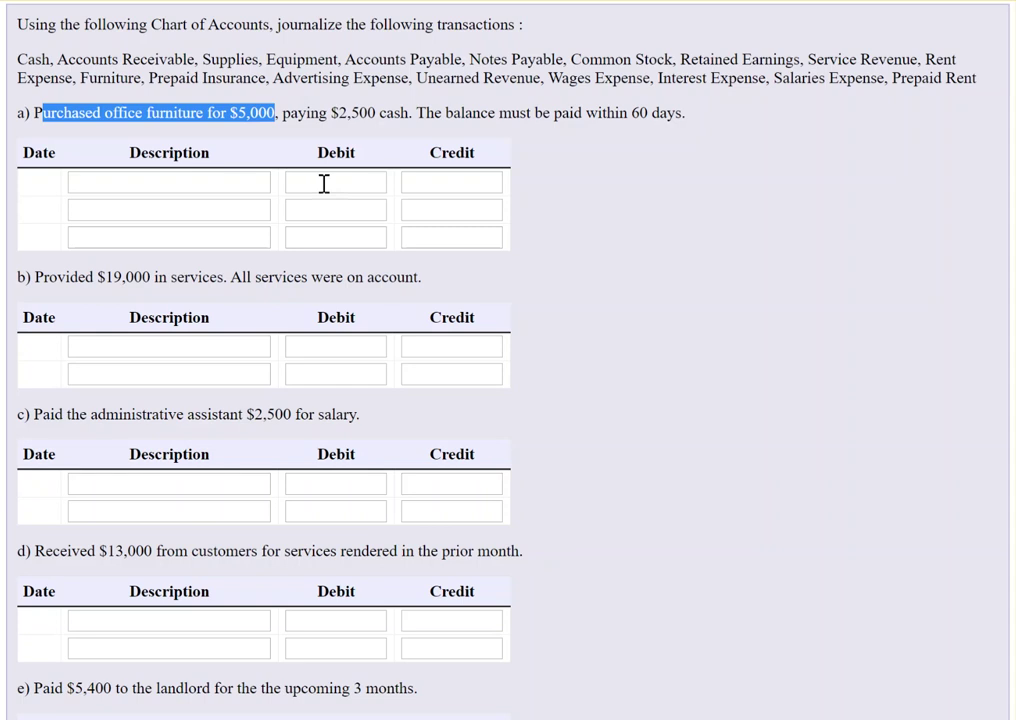
left_click(245, 184)
type("O")
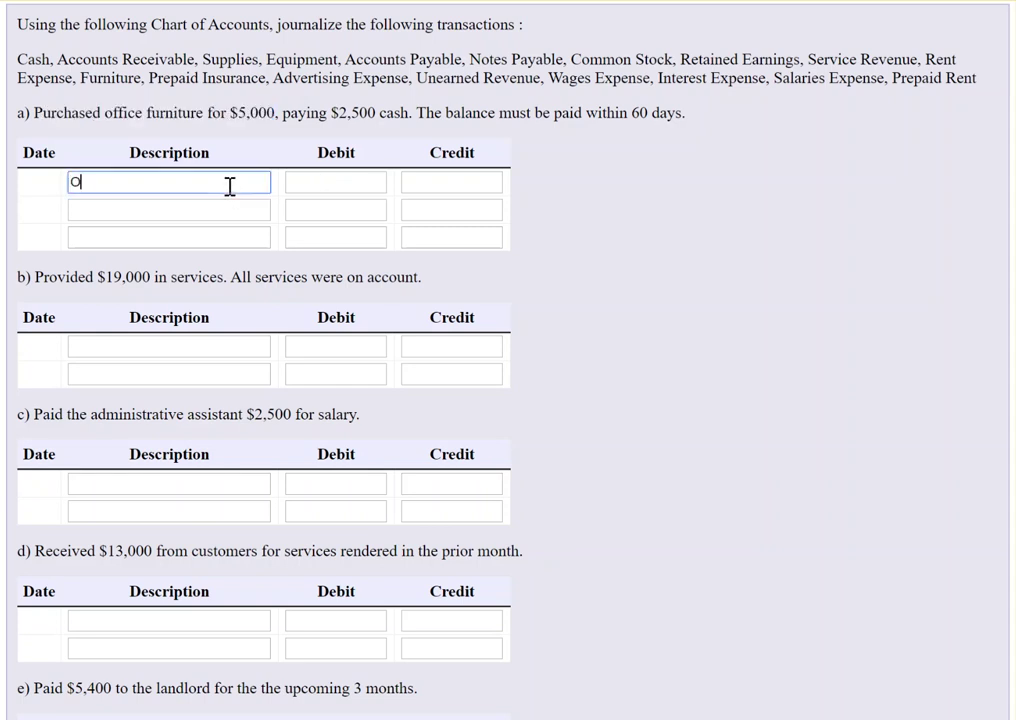
type("ffice")
key("BackSpace")
key("BackSpace")
key("BackSpace")
key("BackSpace")
key("BackSpace")
key("BackSpace")
key("BackSpace")
- Record the first line of transaction a as Furniture with a debit of 5000
type("Furn")
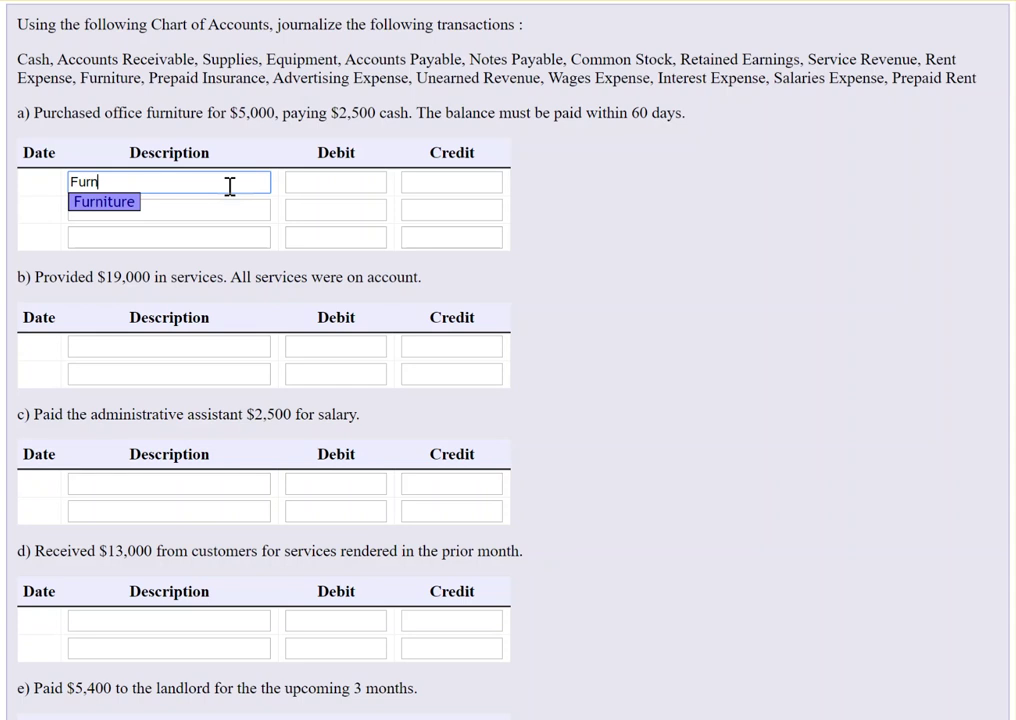
key("Escape")
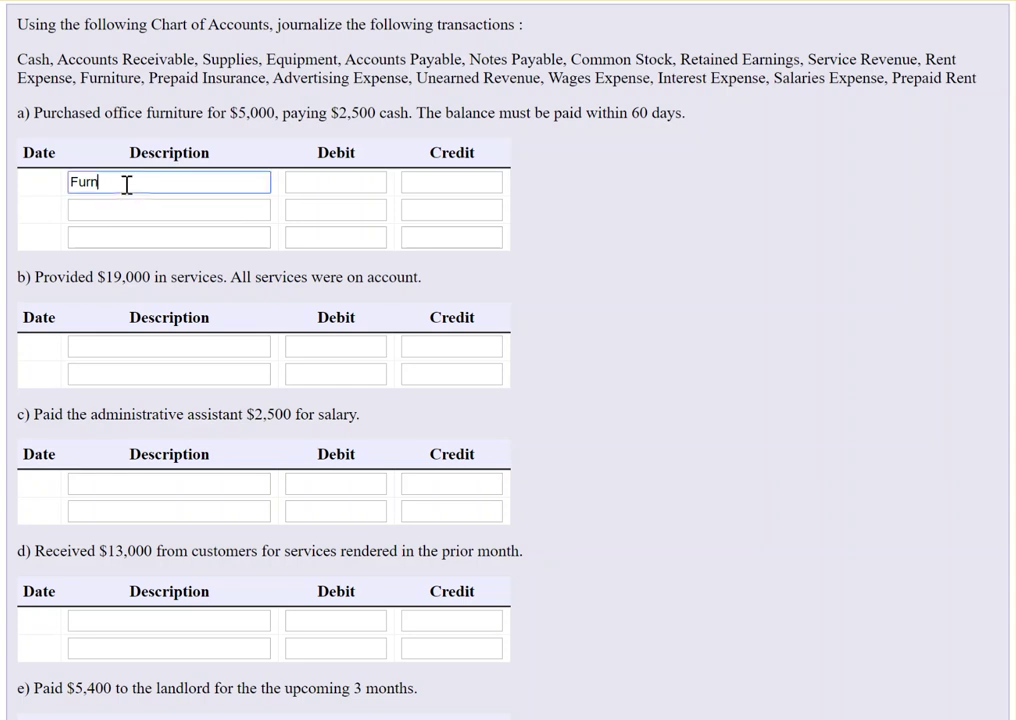
type("iture")
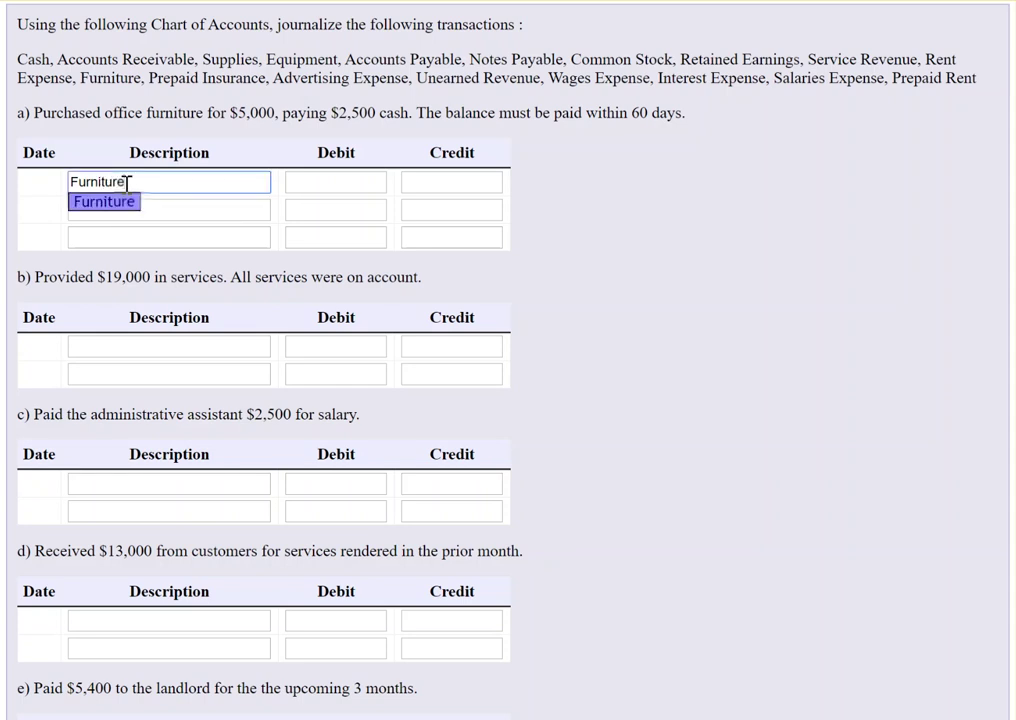
left_click(330, 186)
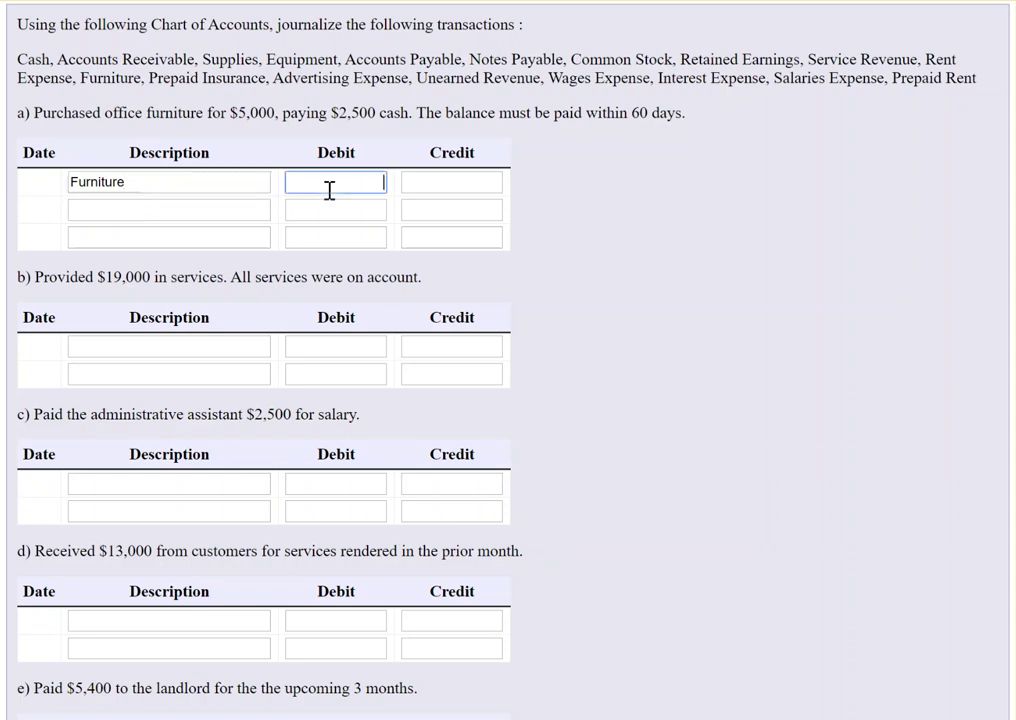
type("5000")
- Record the cash payment on the second line of transaction a as Cash with a credit of 2500
left_click_drag(291, 112, 409, 112)
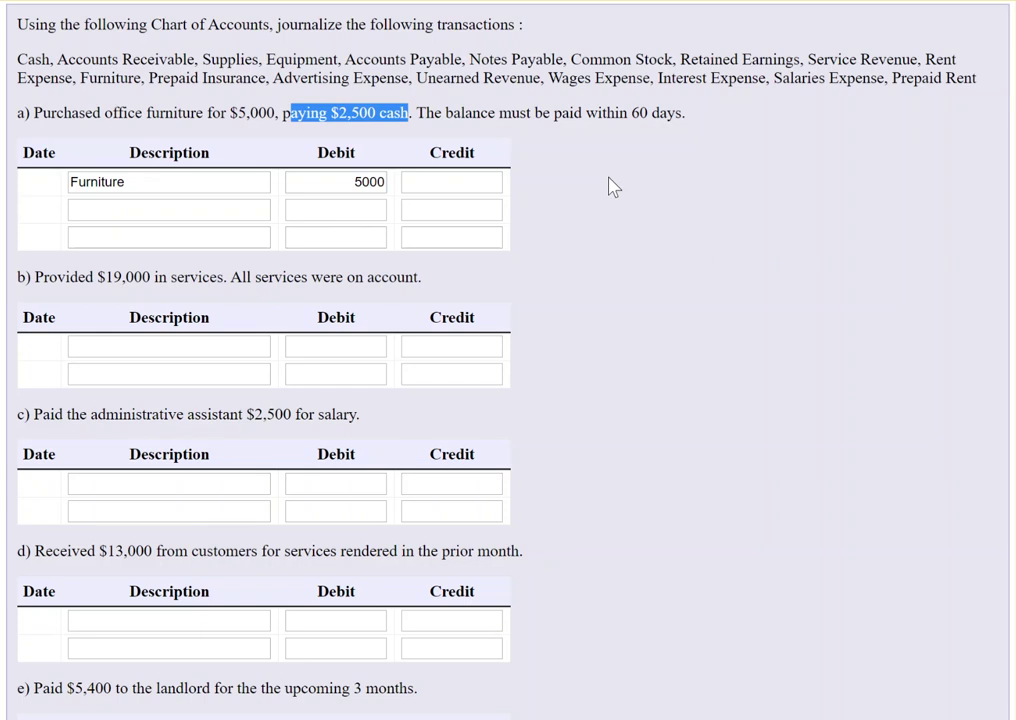
left_click(432, 208)
type("2500")
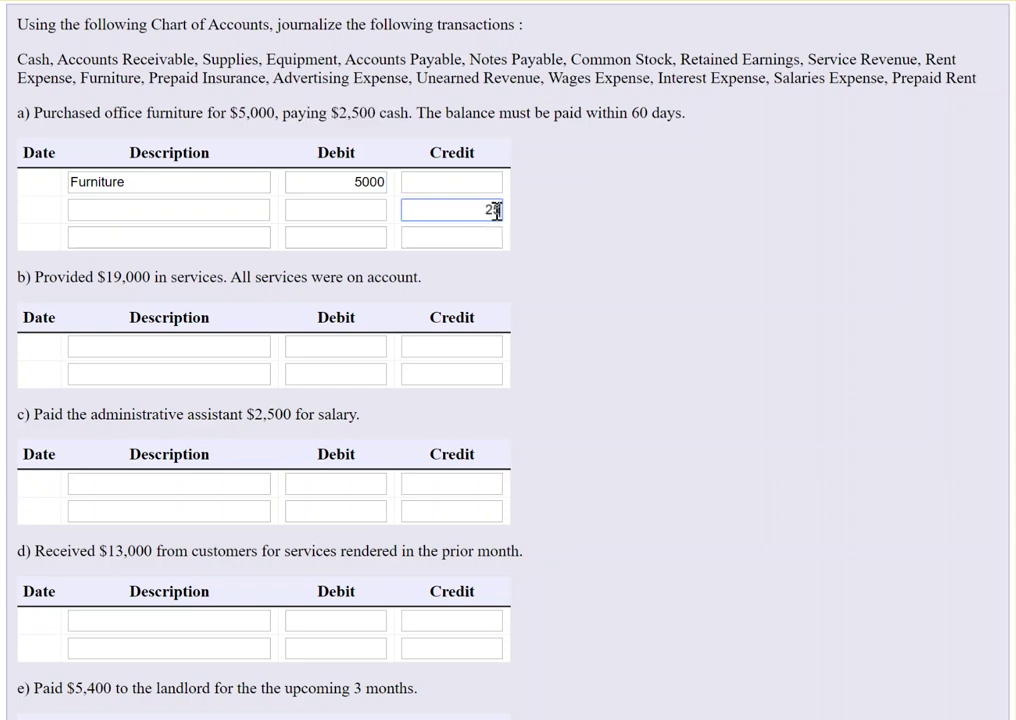
left_click(166, 210)
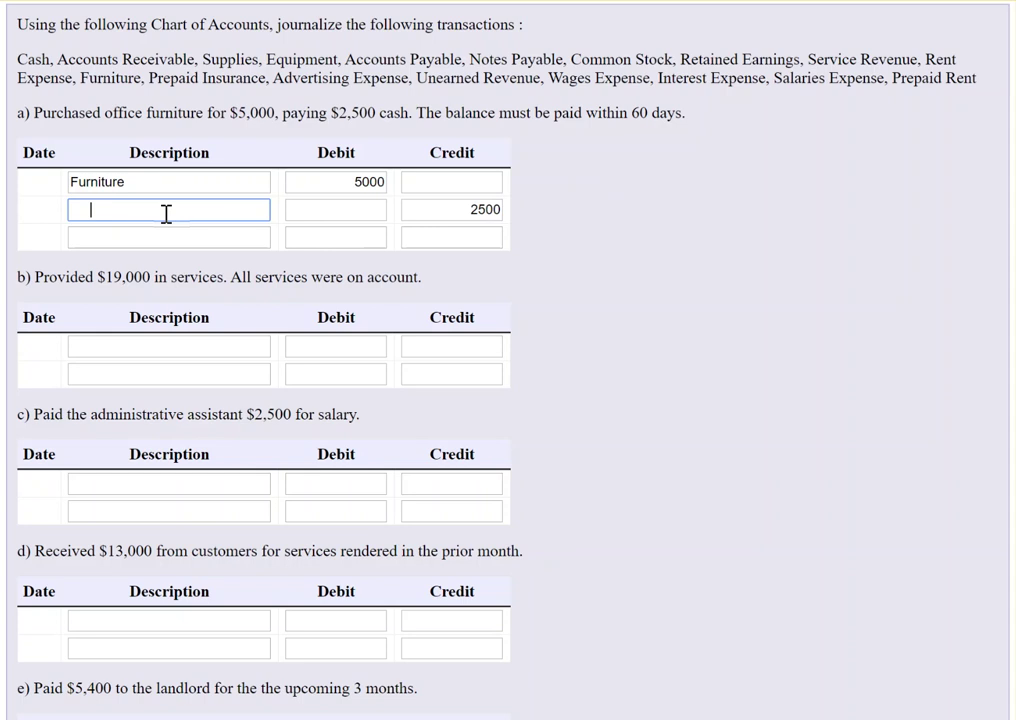
type("Ca")
type("s")
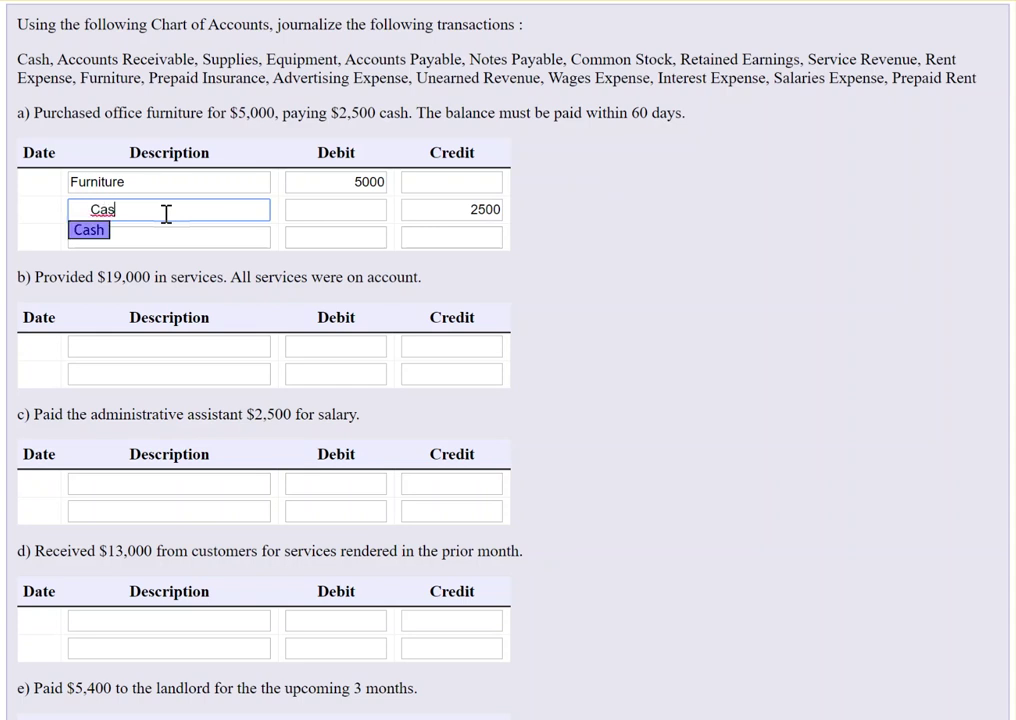
type("h")
left_click(565, 218)
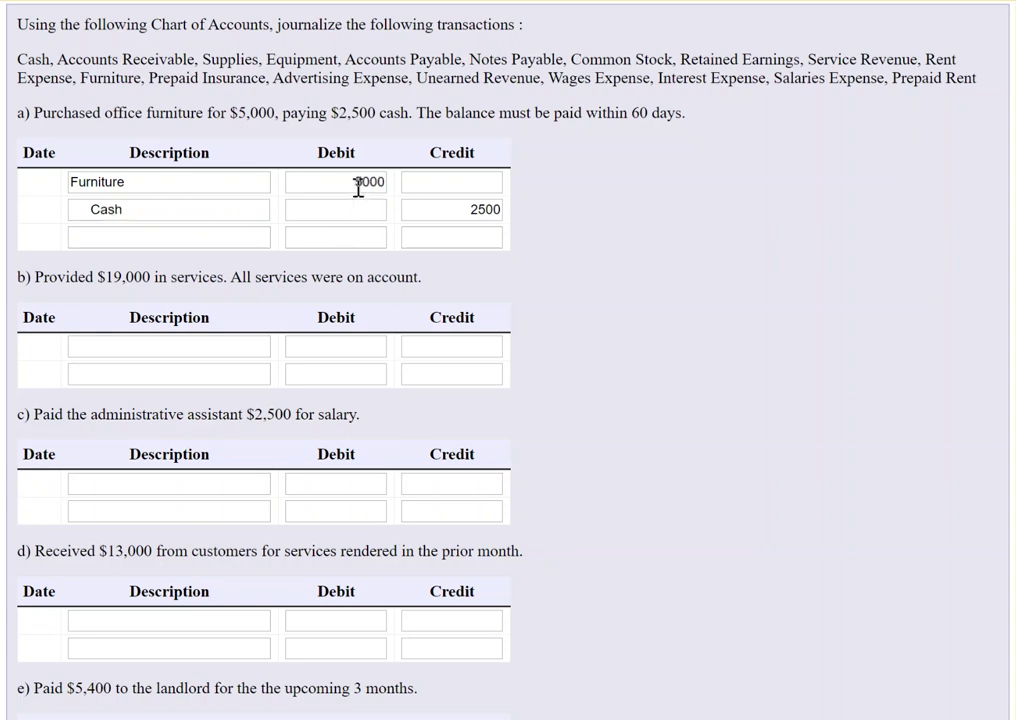
- Record the balance due on the third line of transaction a as Accounts Payable with a credit of 2500
left_click(474, 240)
type("2500")
left_click(535, 238)
left_click_drag(419, 110, 688, 120)
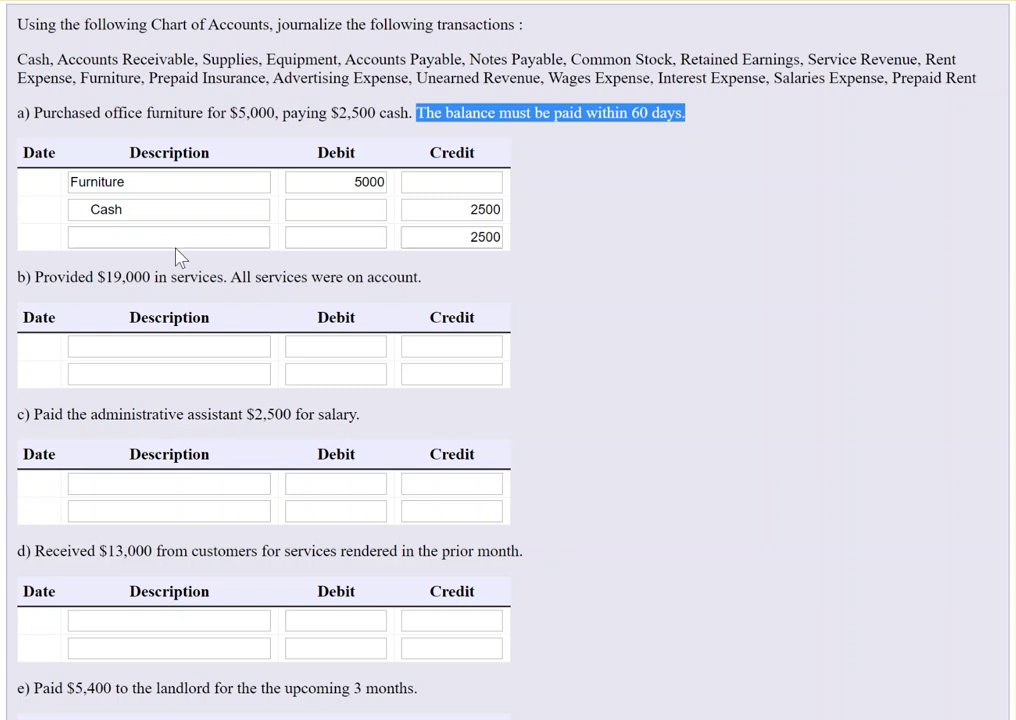
left_click(118, 237)
type("Acc")
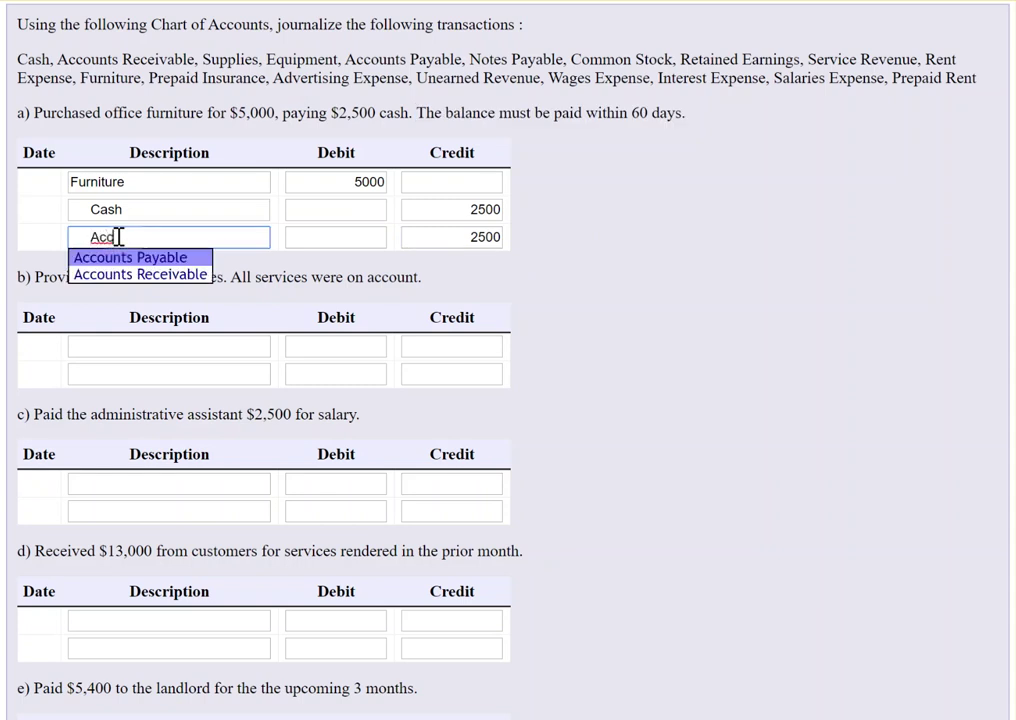
type("ounts Payab")
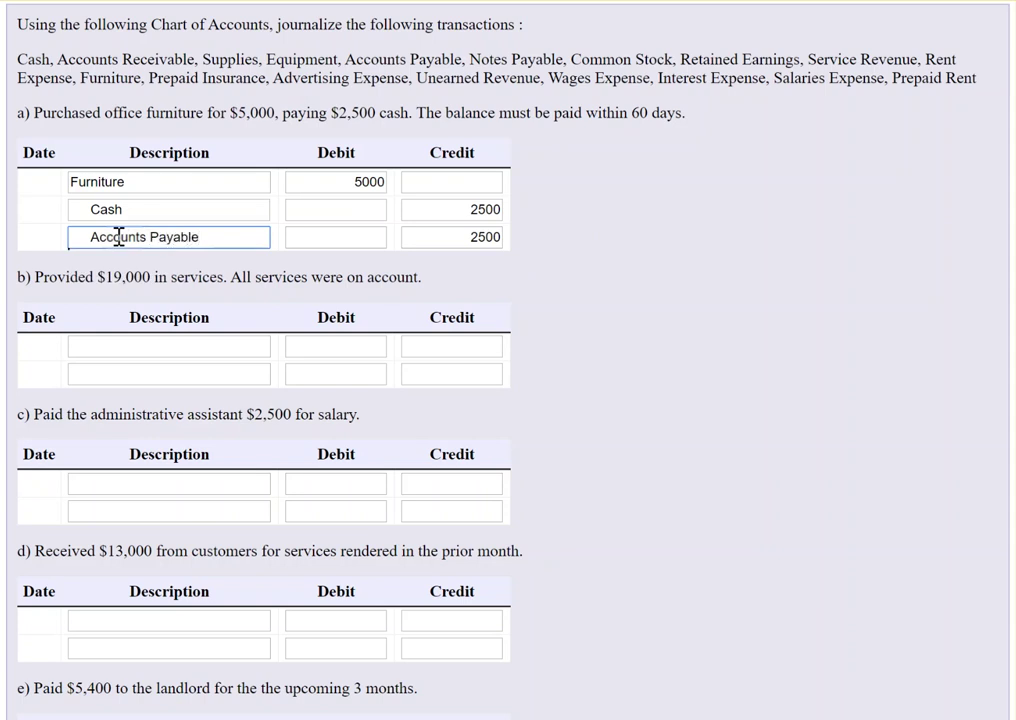
type("le")
left_click(471, 240)
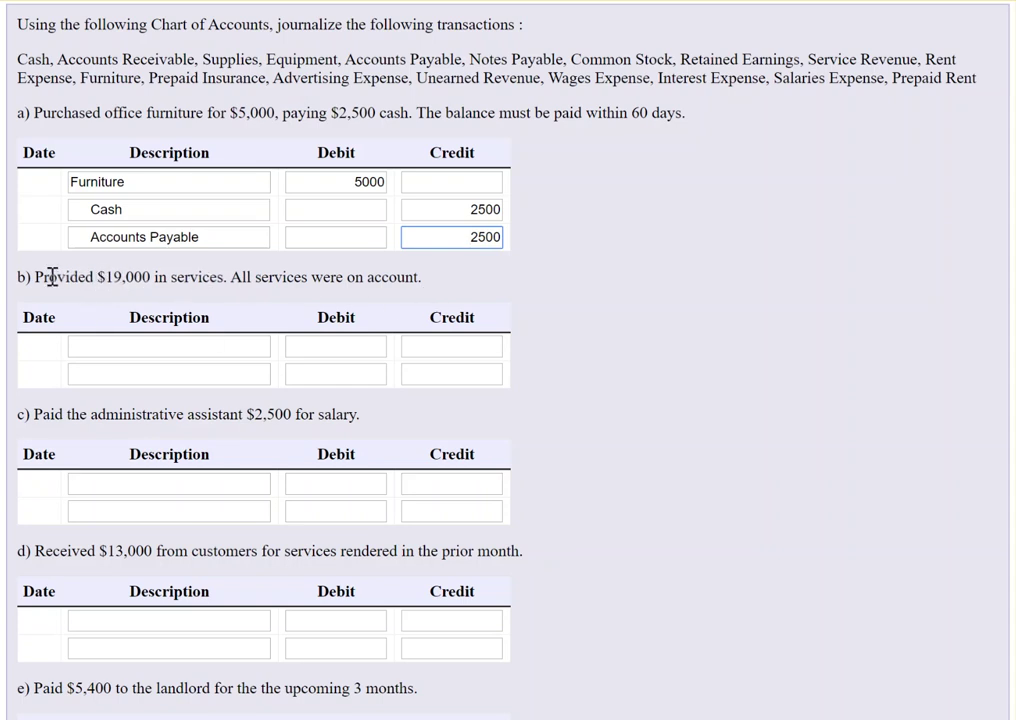
- Record the second line of transaction b as Service Revenue with a credit of 19000
left_click_drag(34, 277, 233, 277)
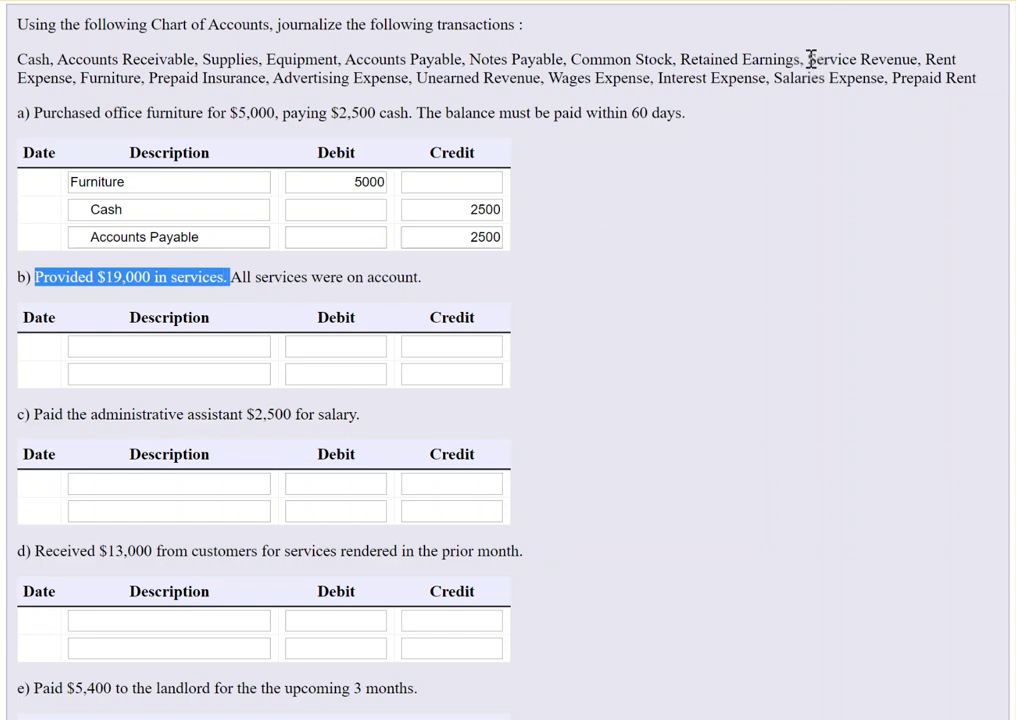
left_click_drag(811, 59, 918, 62)
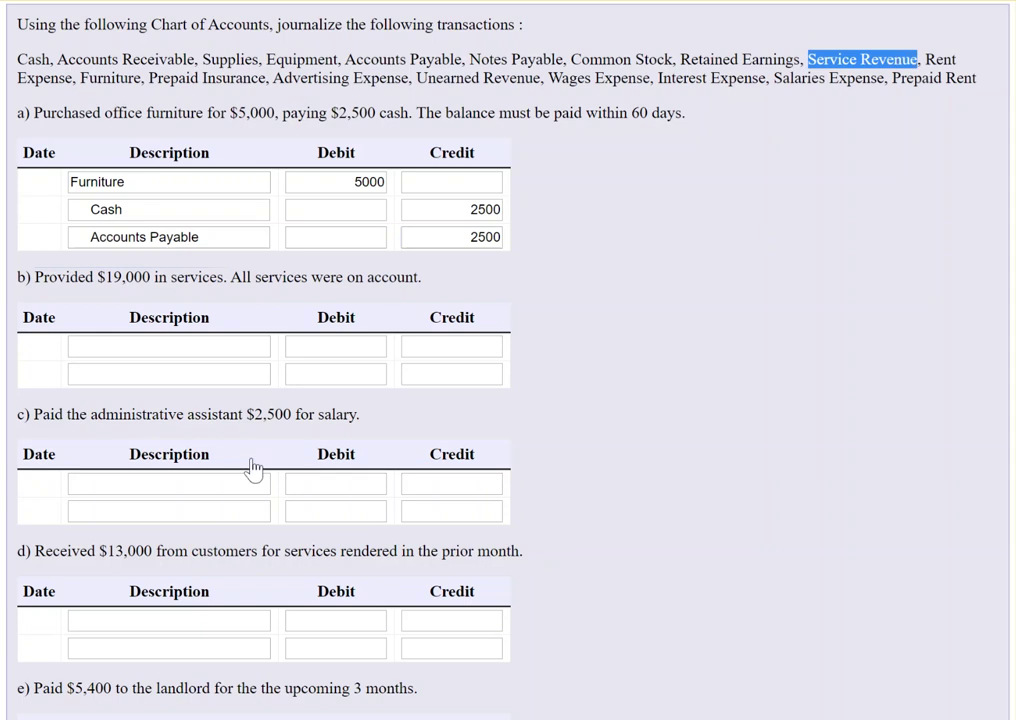
left_click(182, 373)
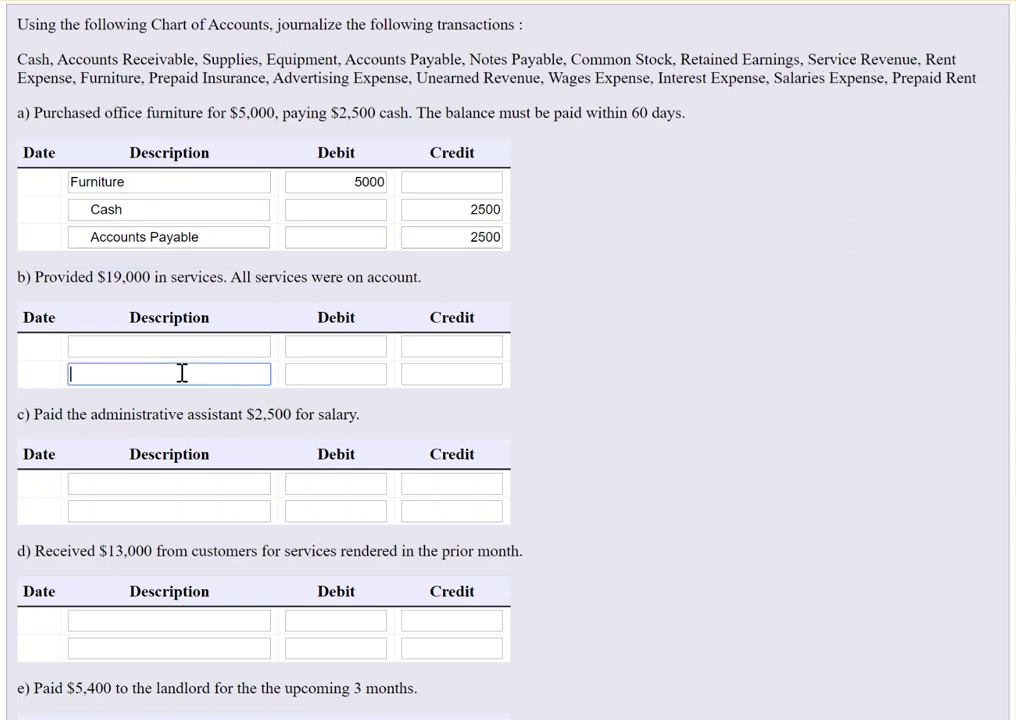
left_click(446, 373)
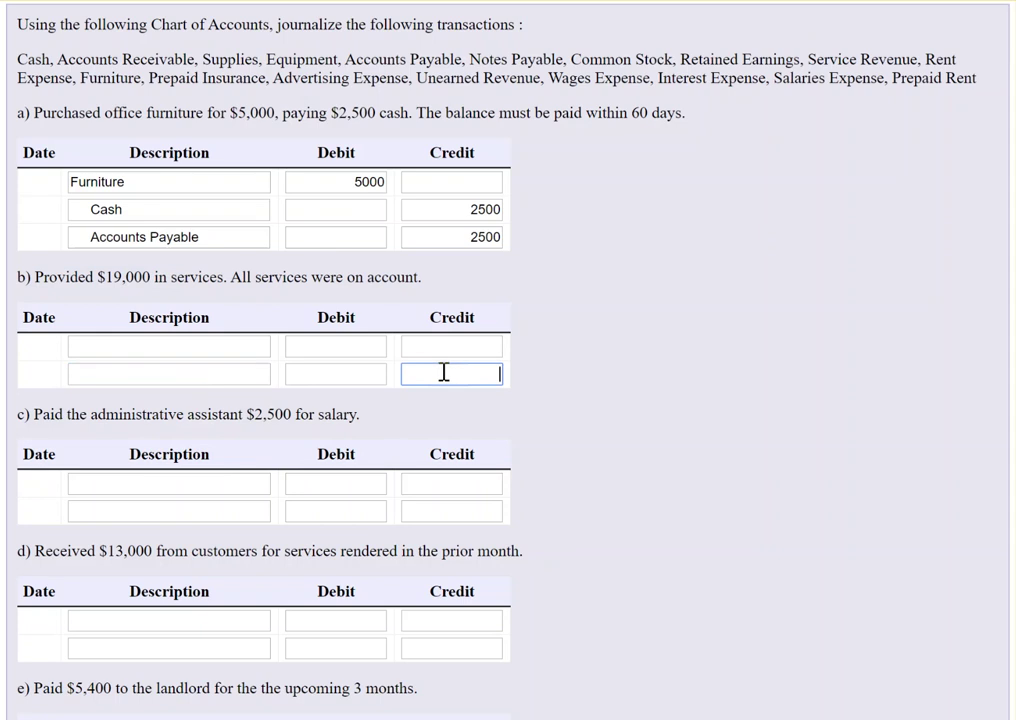
type("19000")
left_click(198, 376)
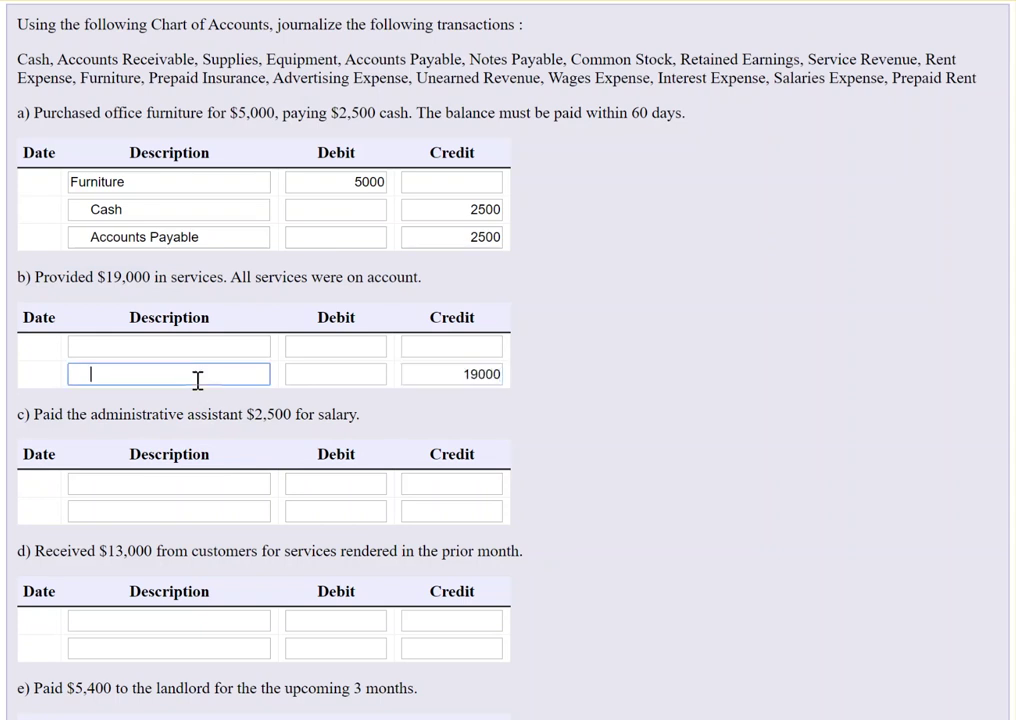
type("Ser")
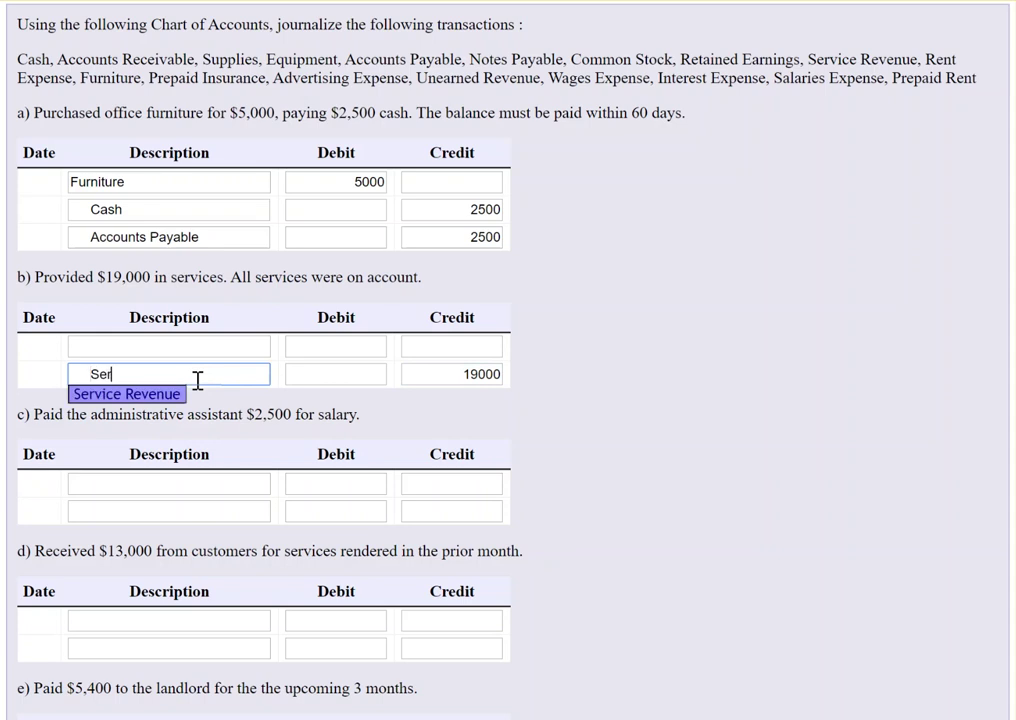
type("vice Revien")
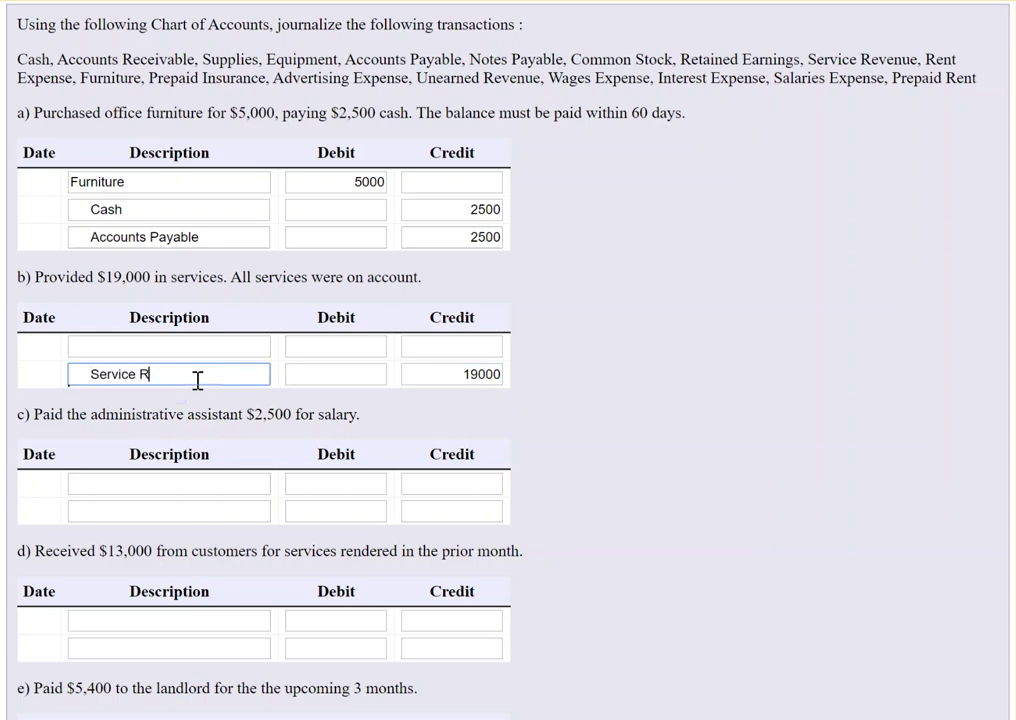
key("BackSpace")
key("BackSpace")
type("en")
- Record the first line of transaction b as Accounts Receivable with a debit of 19000
left_click(158, 349)
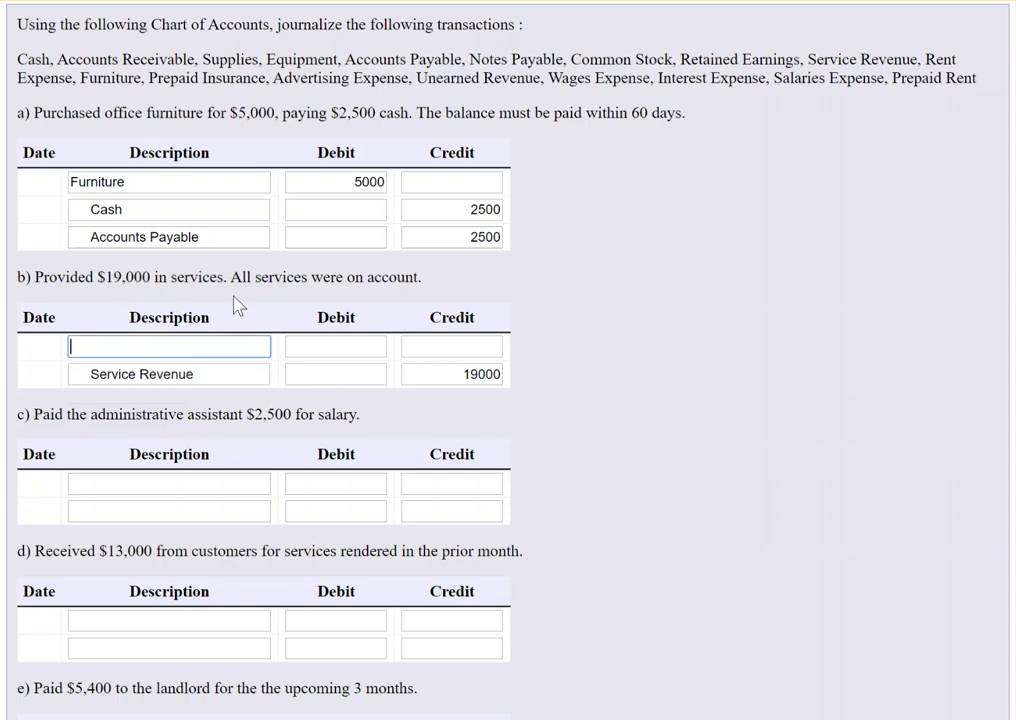
left_click_drag(230, 277, 431, 282)
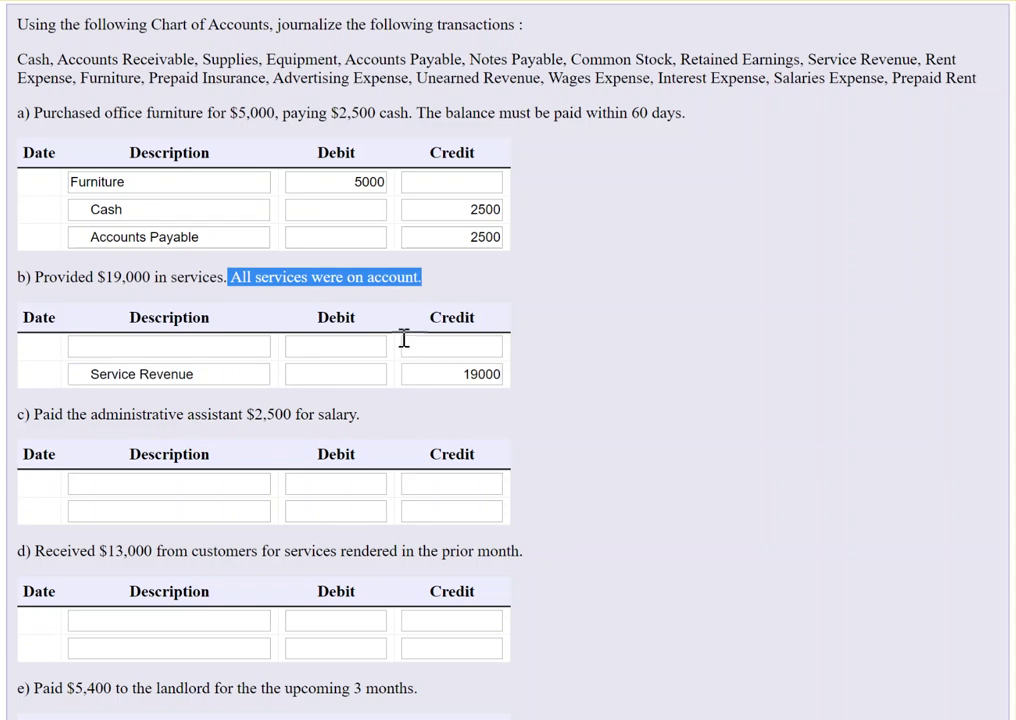
left_click(338, 348)
type("1")
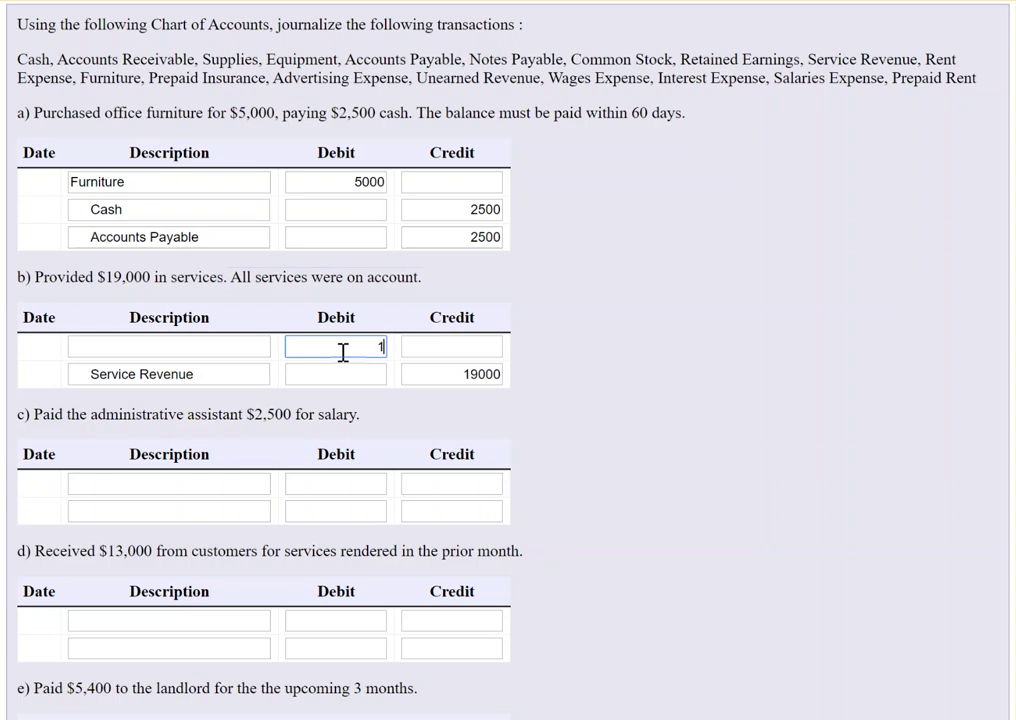
type("9000")
left_click(201, 348)
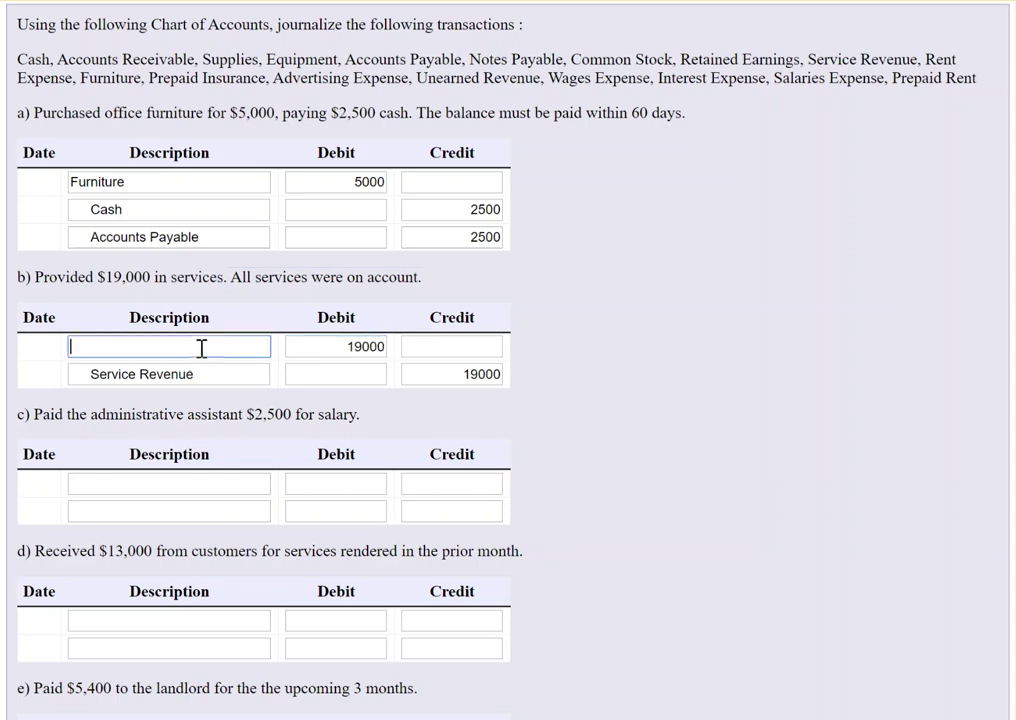
type("Acc")
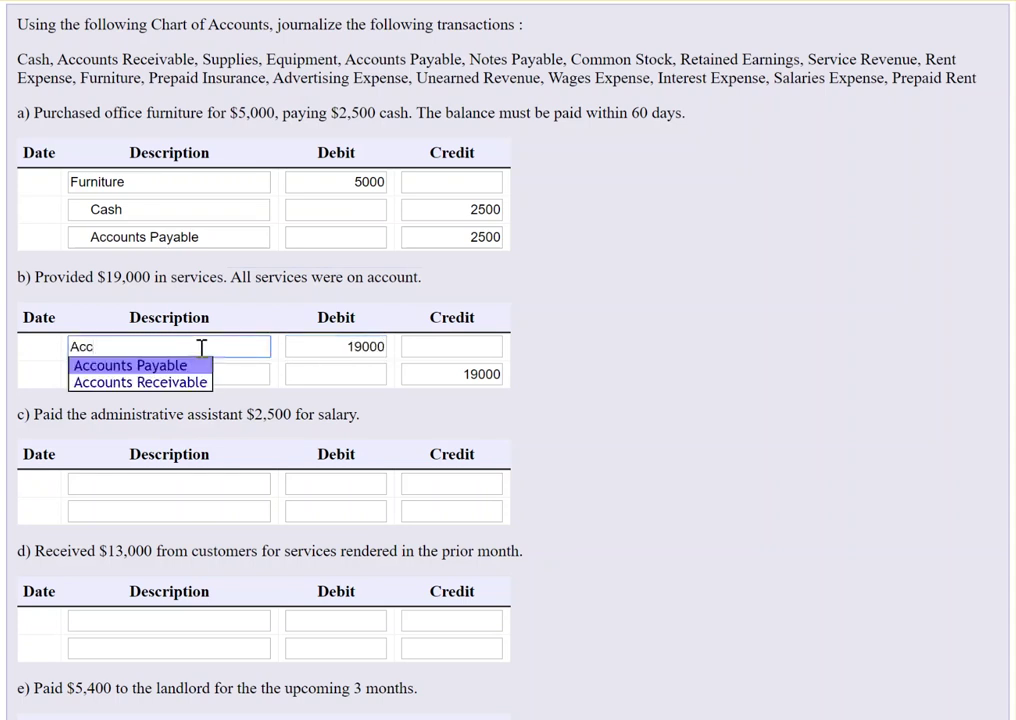
type("ounts Re")
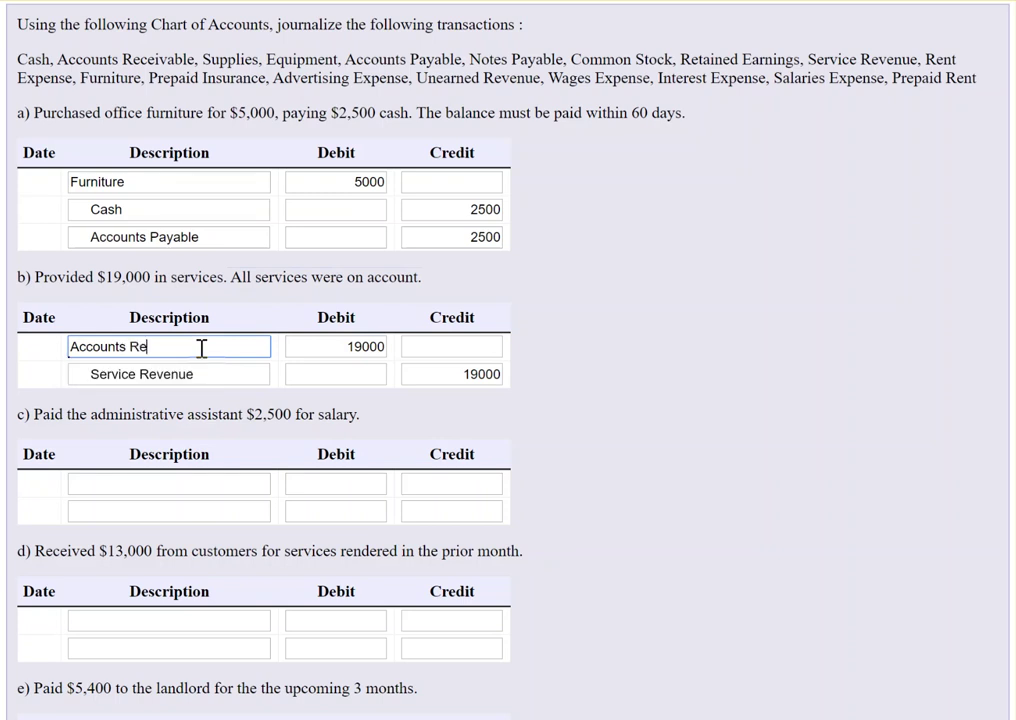
type("ceivable")
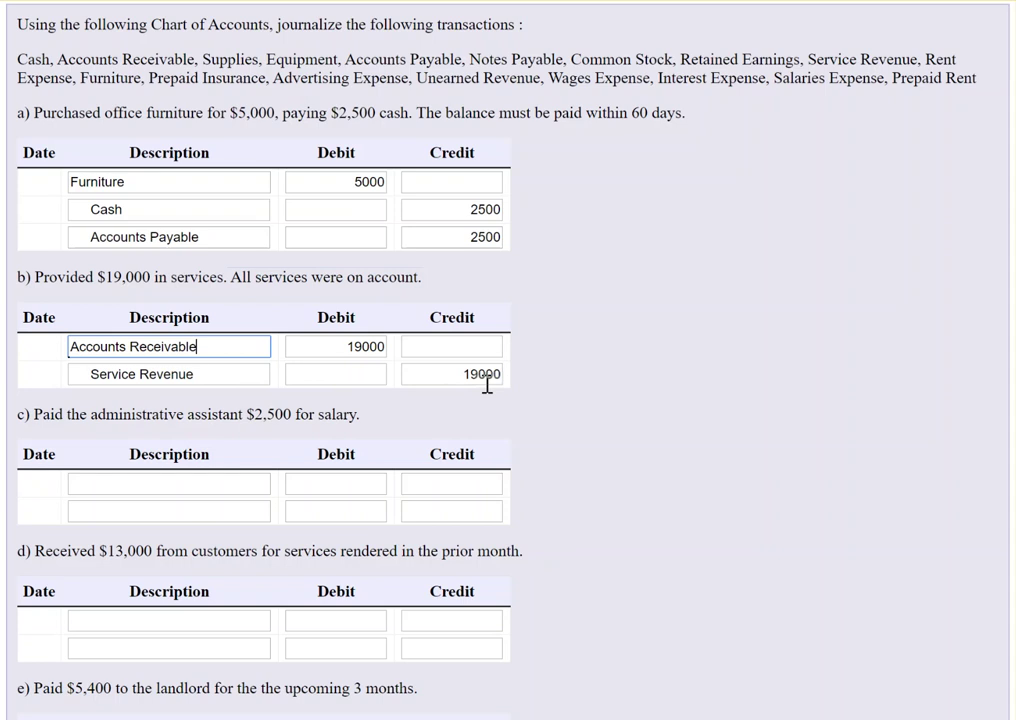
- Record the second line of transaction c, the salary payment, as Cash with a credit of 2500
scroll(604, 422, "down", 1)
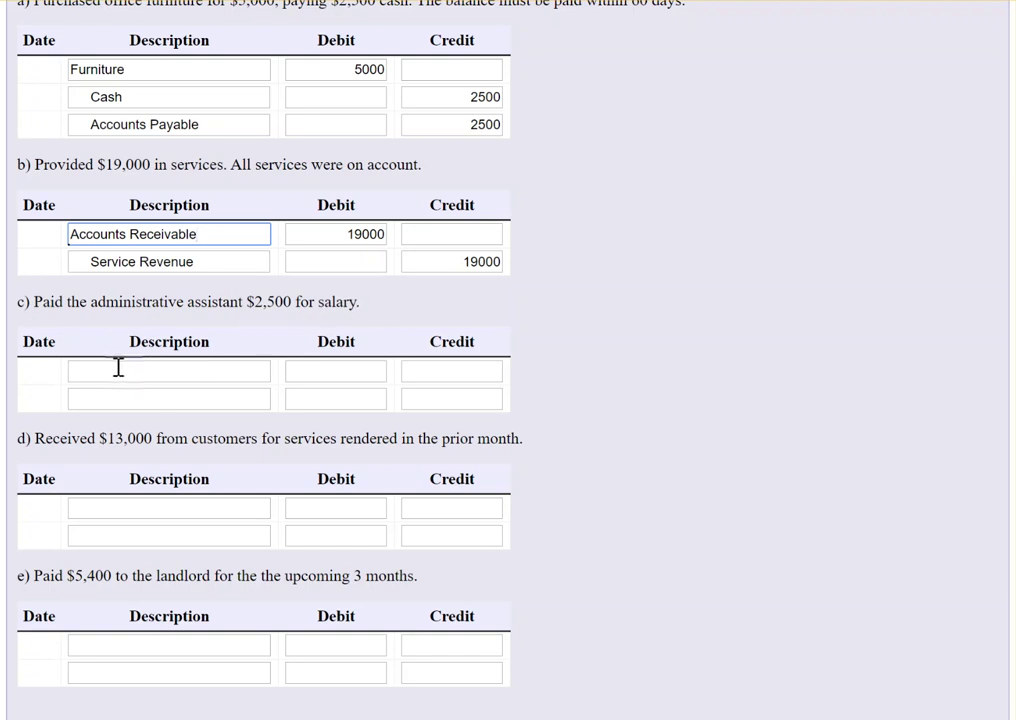
left_click_drag(256, 303, 387, 312)
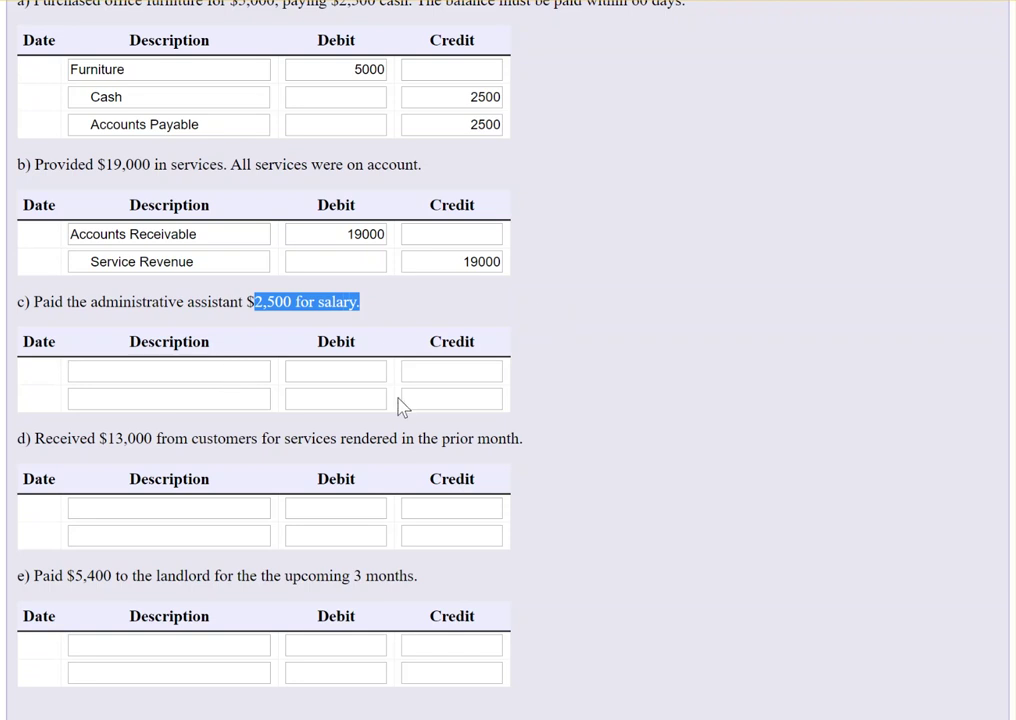
left_click(461, 400)
type("25")
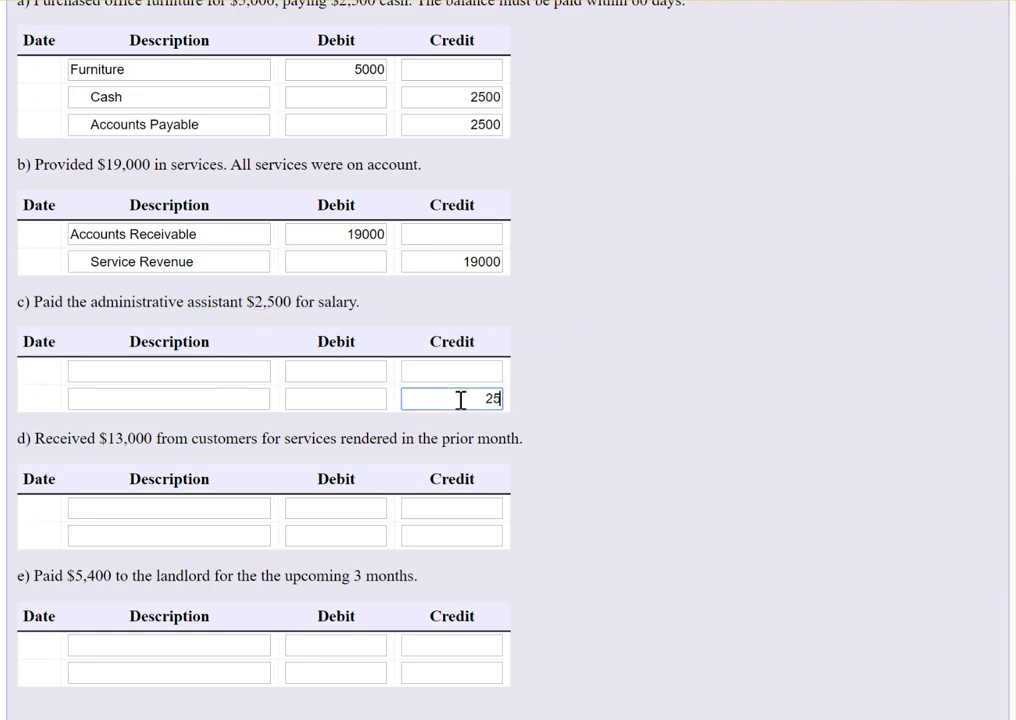
type("00")
left_click(210, 403)
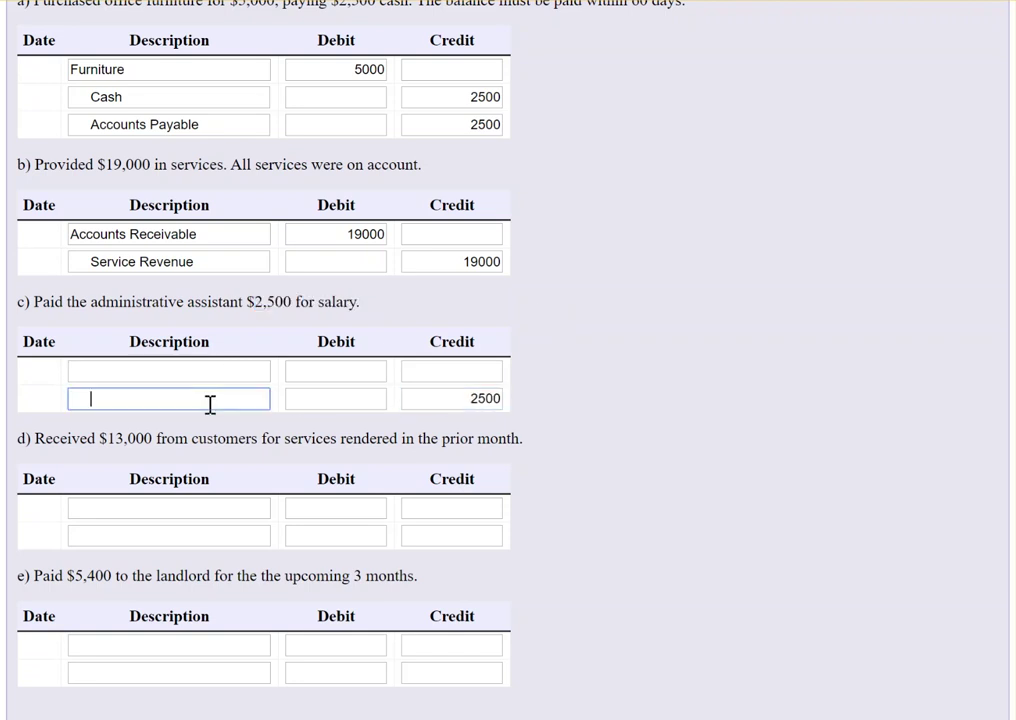
type("Cas")
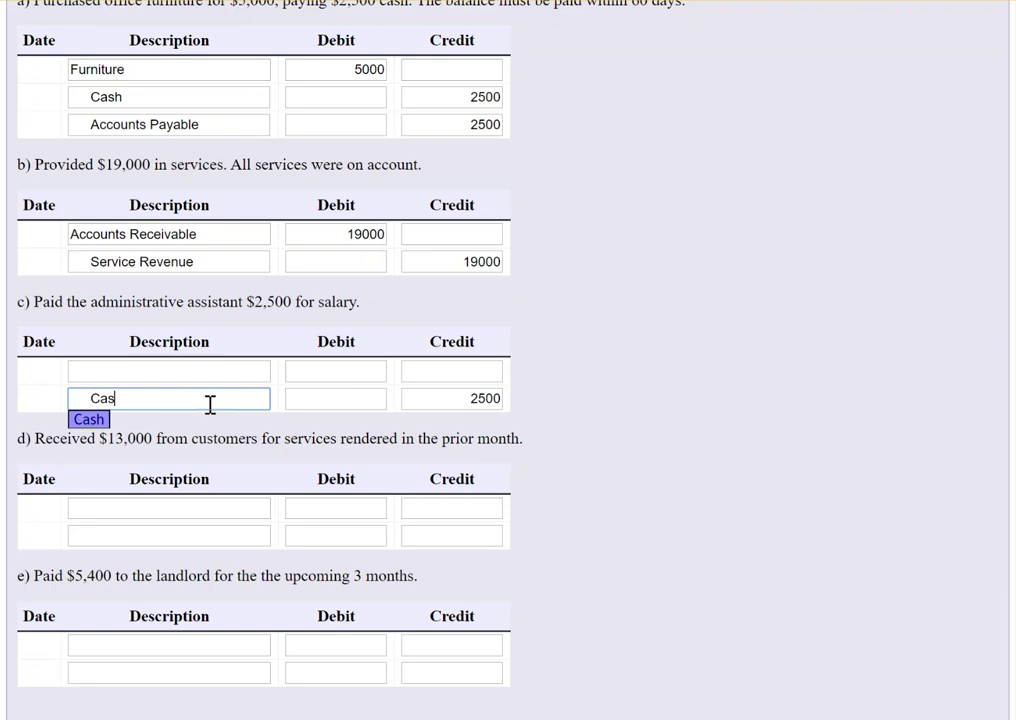
type("h")
left_click(224, 371)
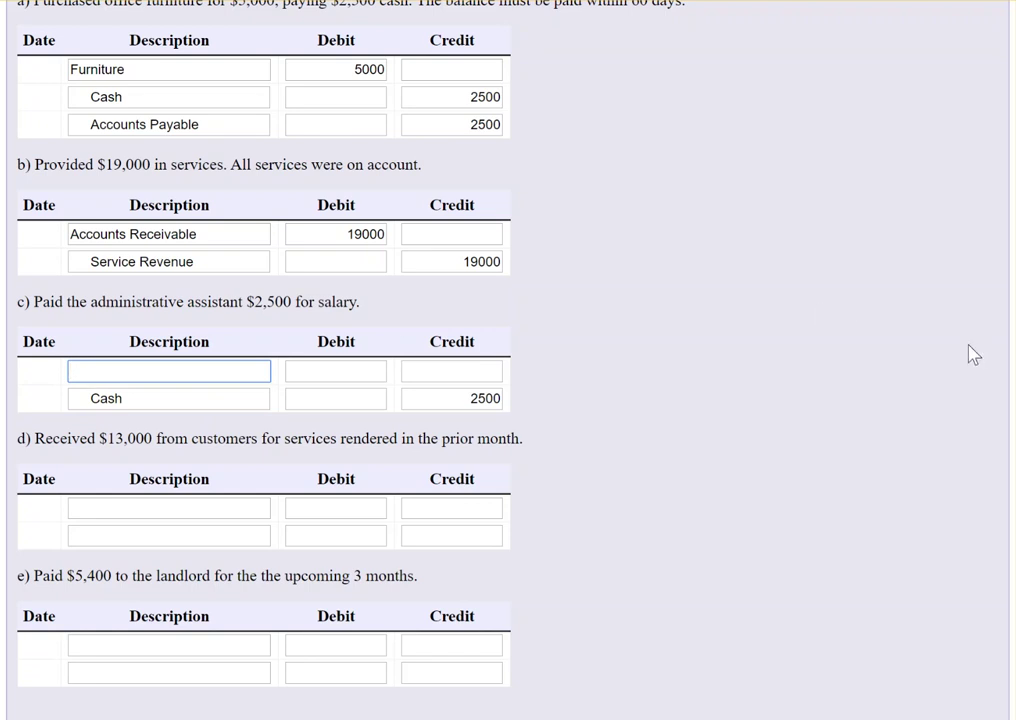
- Record the first line of transaction c, the salary payment, as Salaries Expense with a debit of 2500
scroll(976, 354, "up", 2)
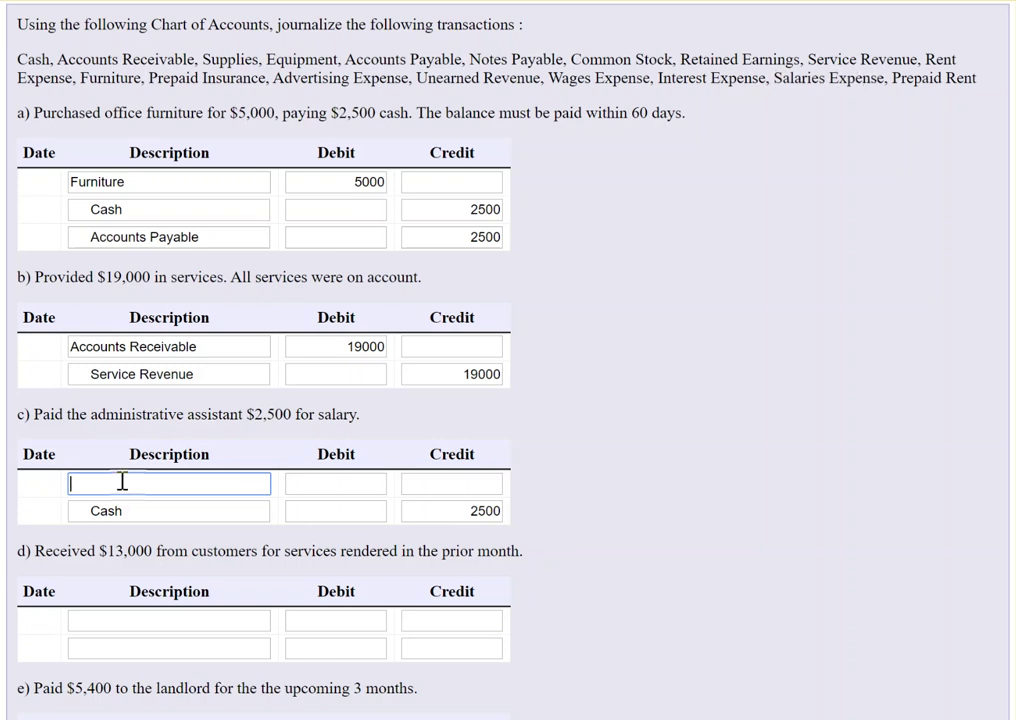
type("Salar")
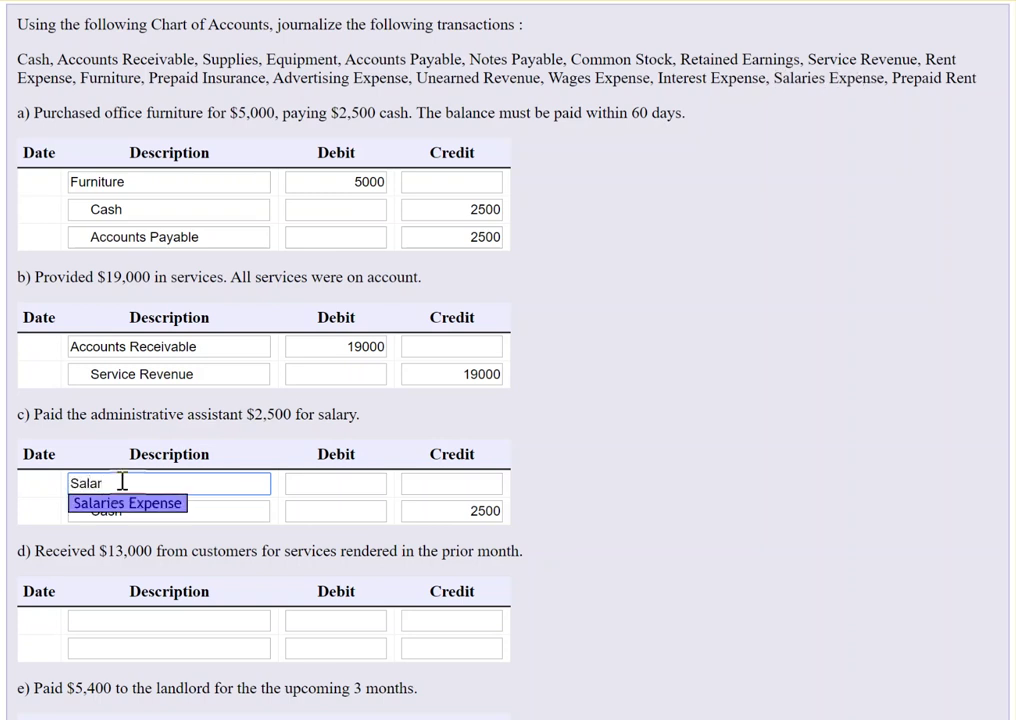
type("ies Expense")
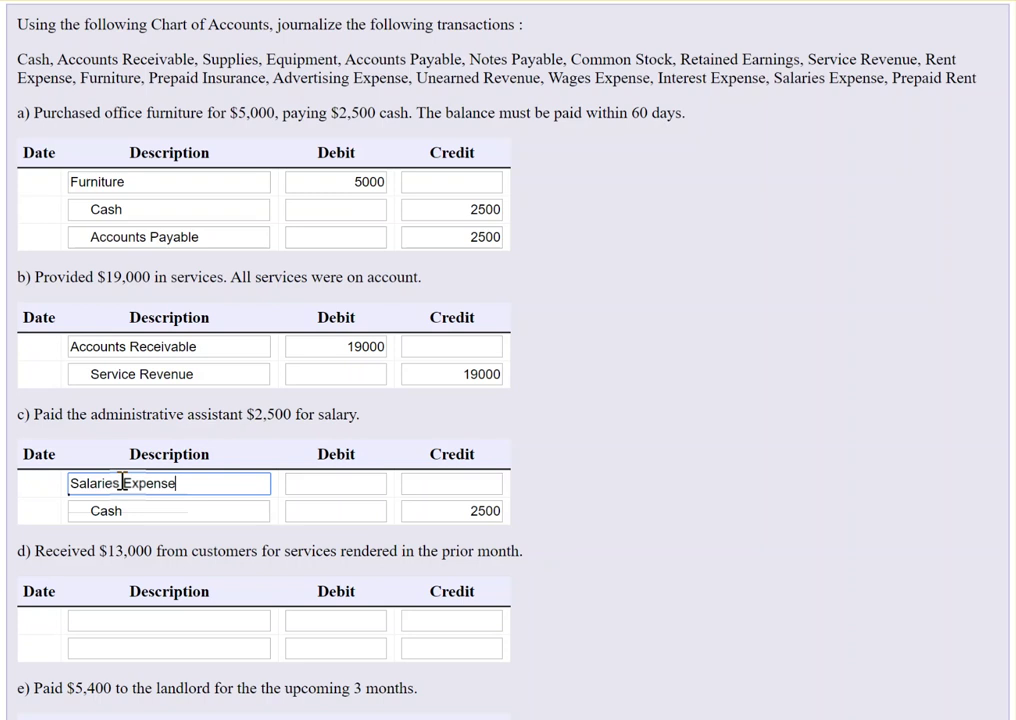
left_click(312, 487)
type("2")
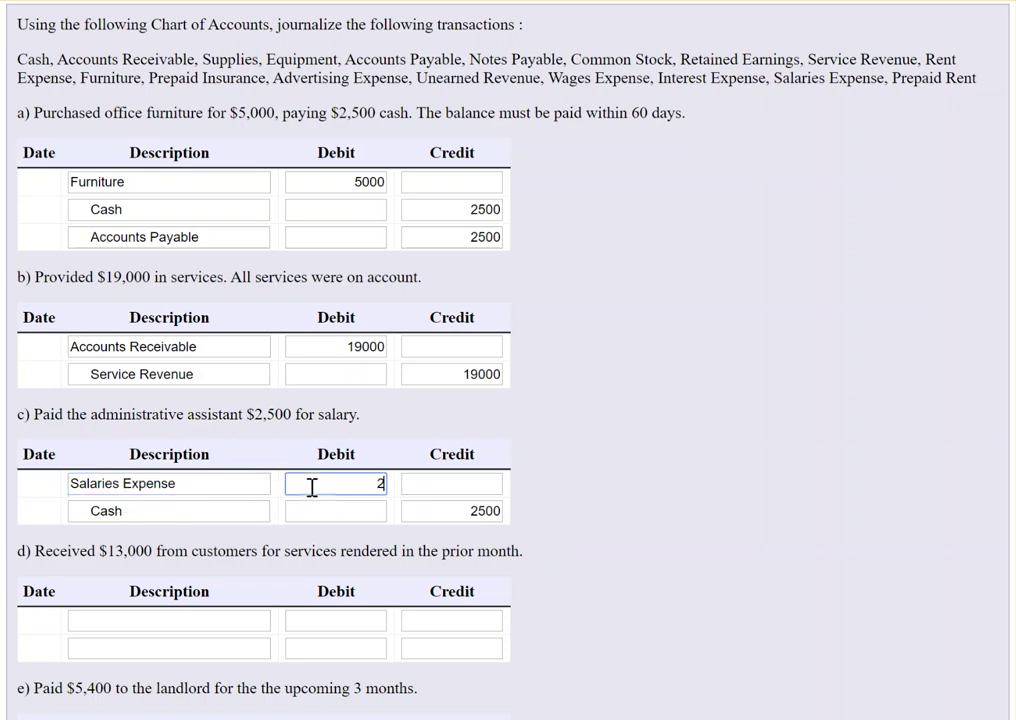
type("500")
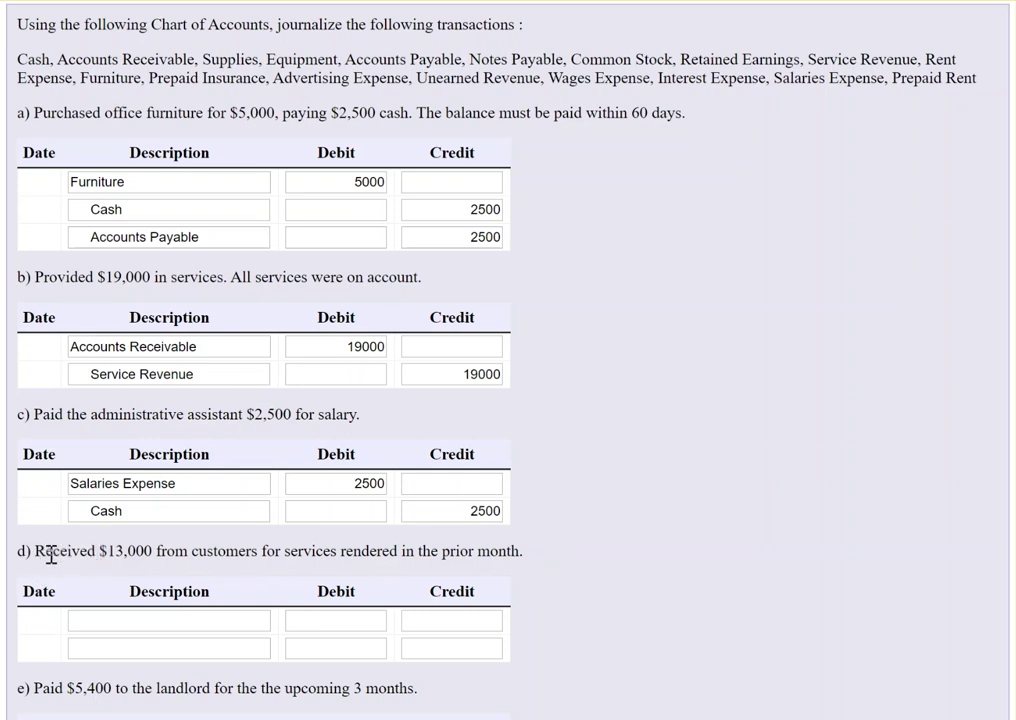
- Record the first line of transaction d, the receipt from customers, as Cash with a debit of 13000
left_click_drag(52, 551, 152, 555)
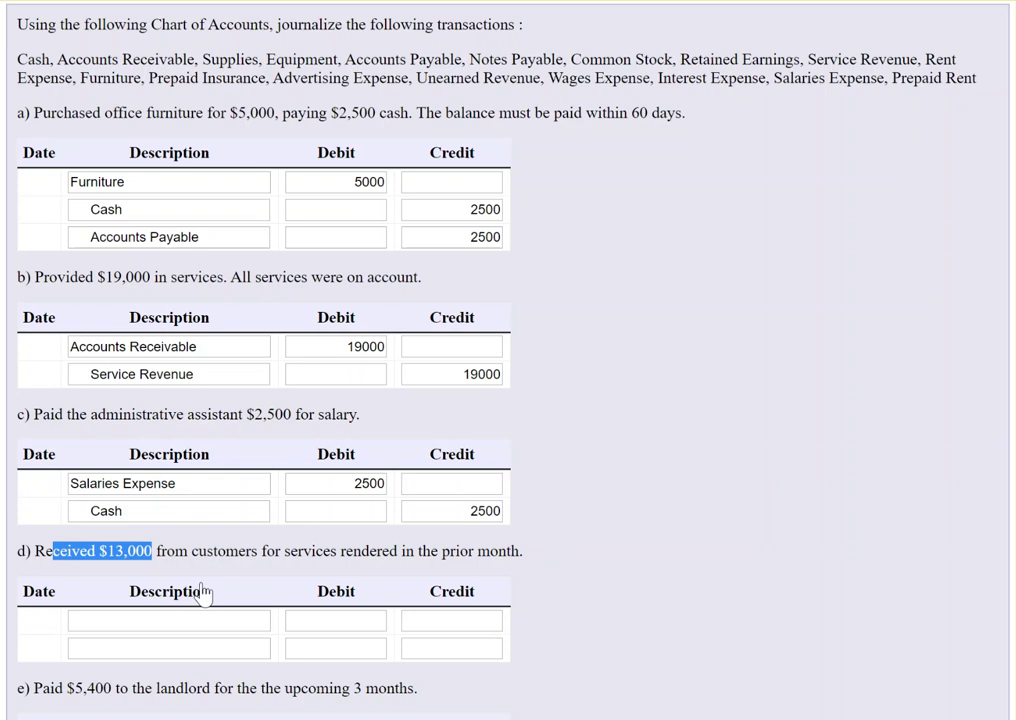
left_click(311, 617)
type("13000")
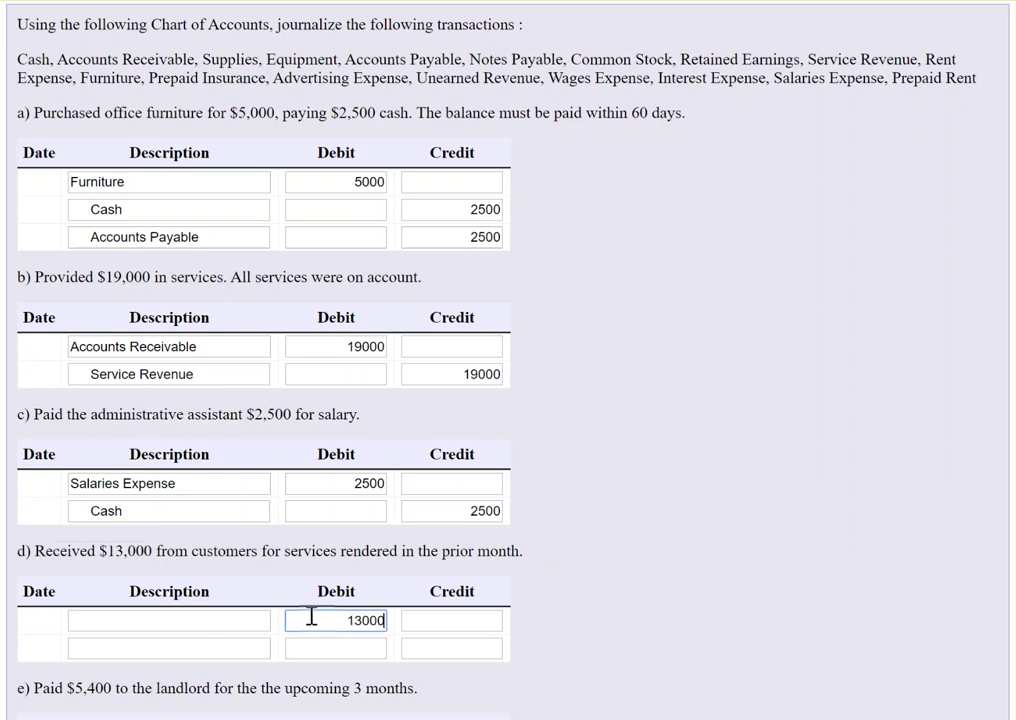
left_click(234, 617)
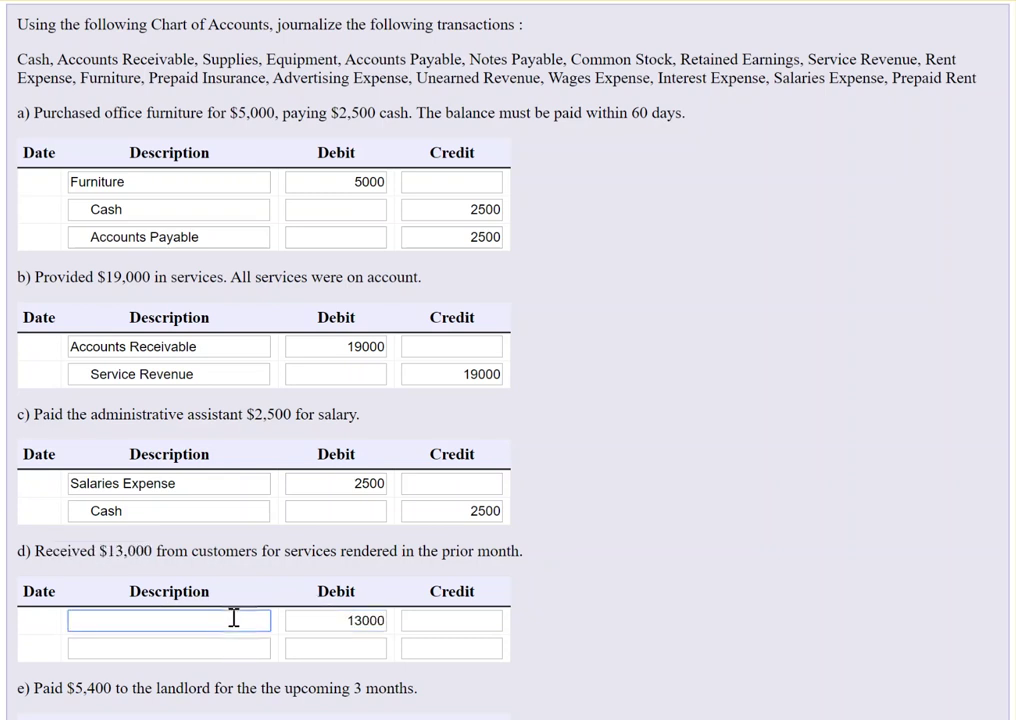
type("Cash")
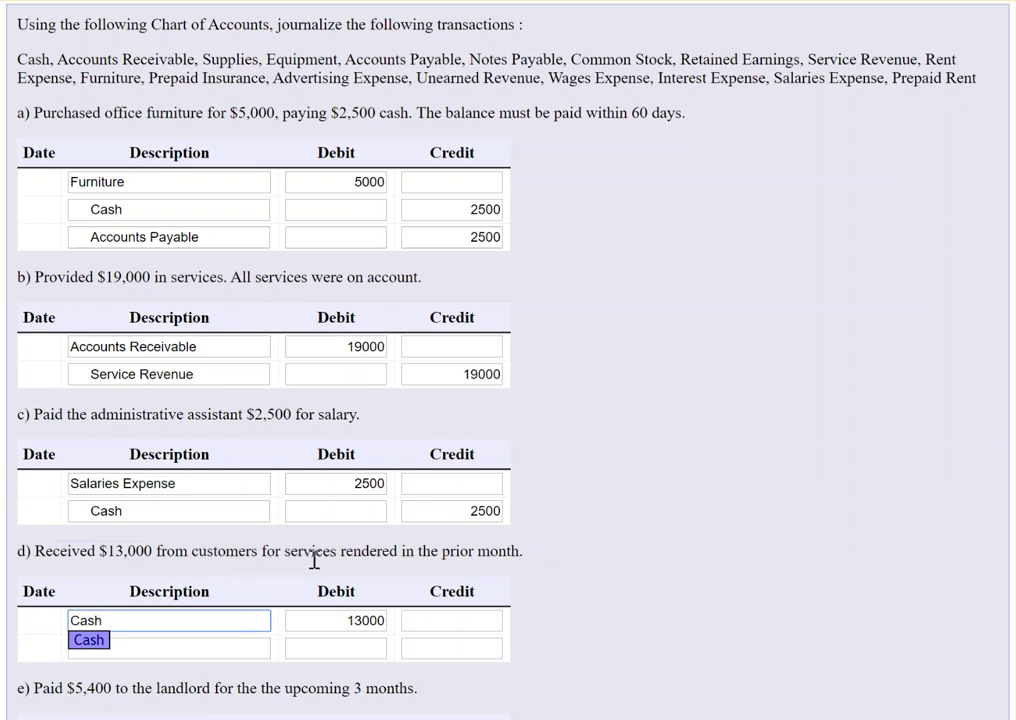
- Record the second line of transaction d as Accounts Receivable with a credit of 13000
left_click_drag(298, 552, 526, 552)
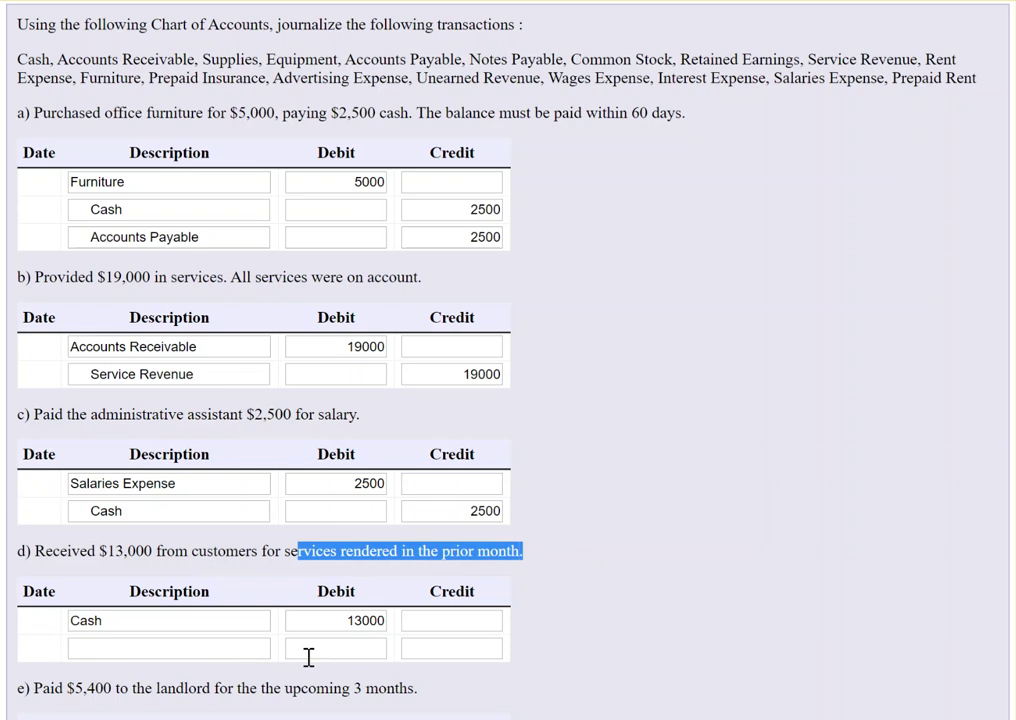
left_click(457, 650)
type("1")
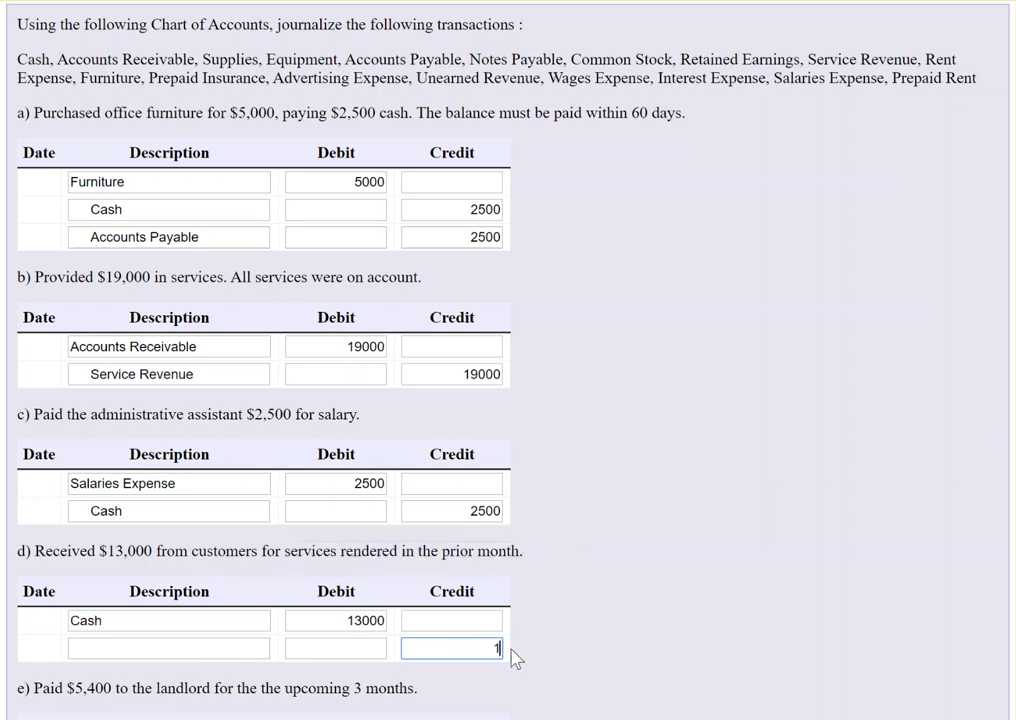
type("3000")
left_click(168, 650)
type("A")
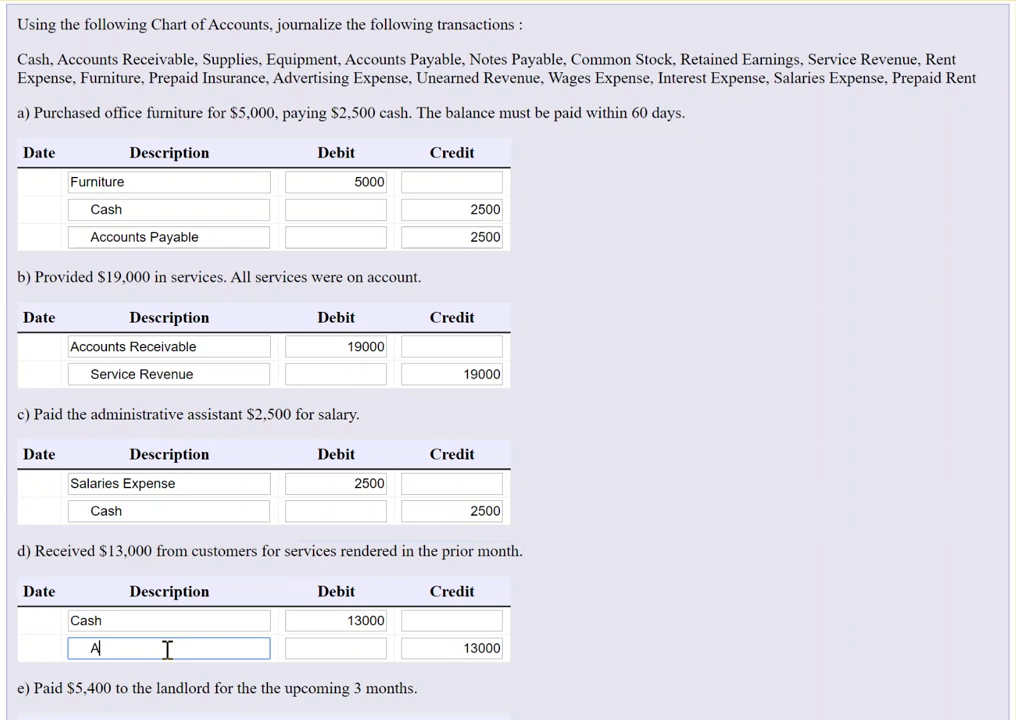
type("ccouts")
key("BackSpace")
key("BackSpace")
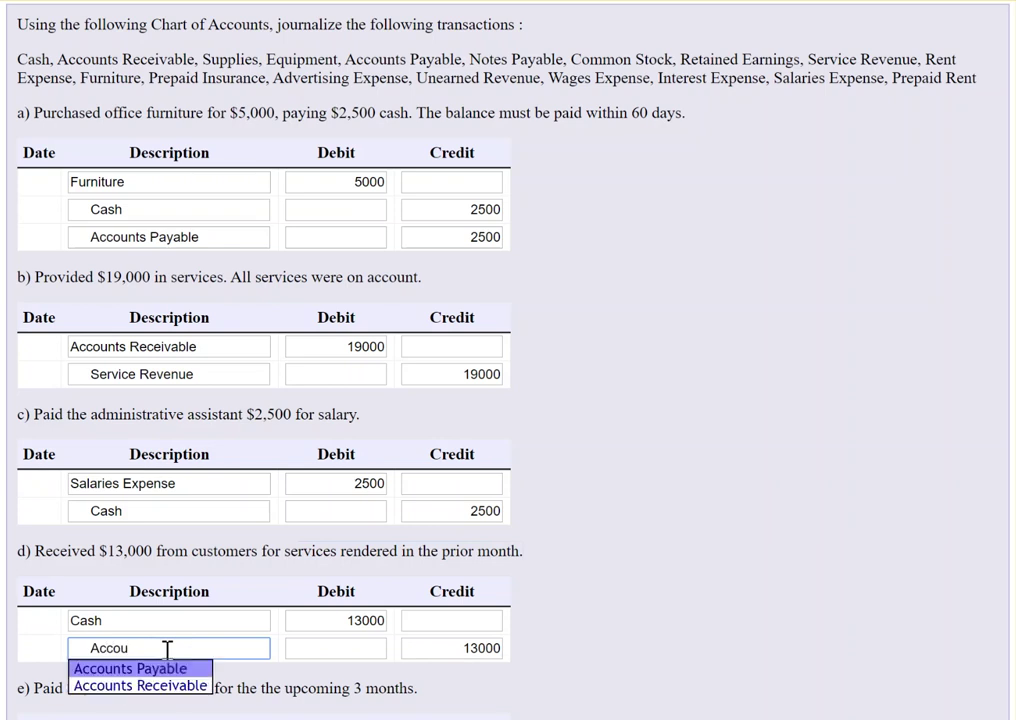
type("nts Receivable")
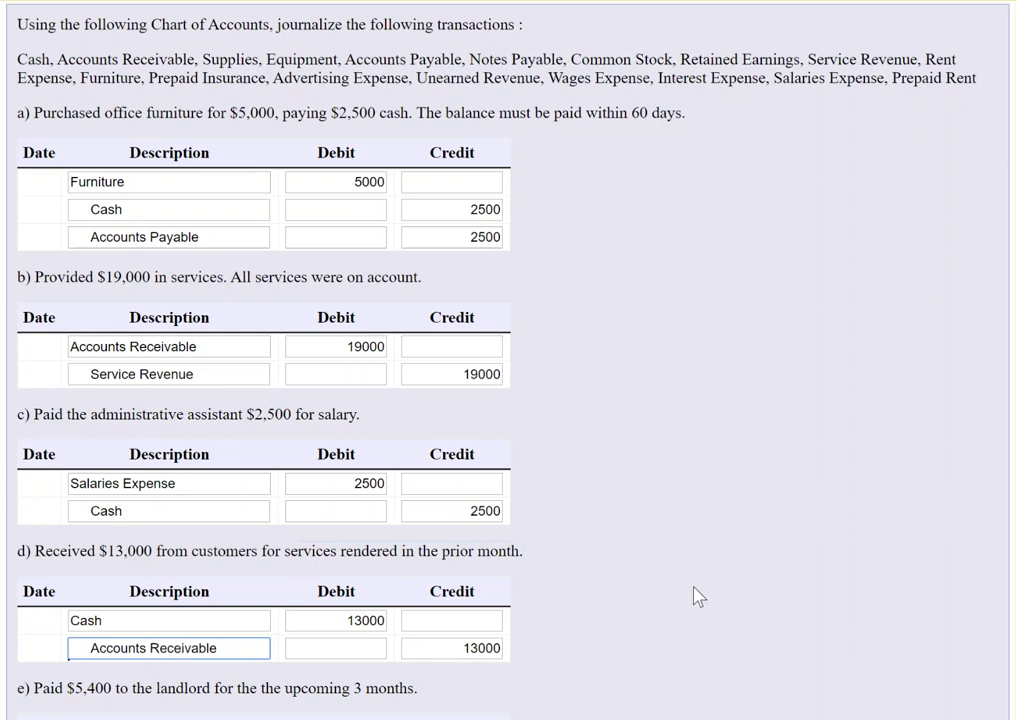
left_click(642, 595)
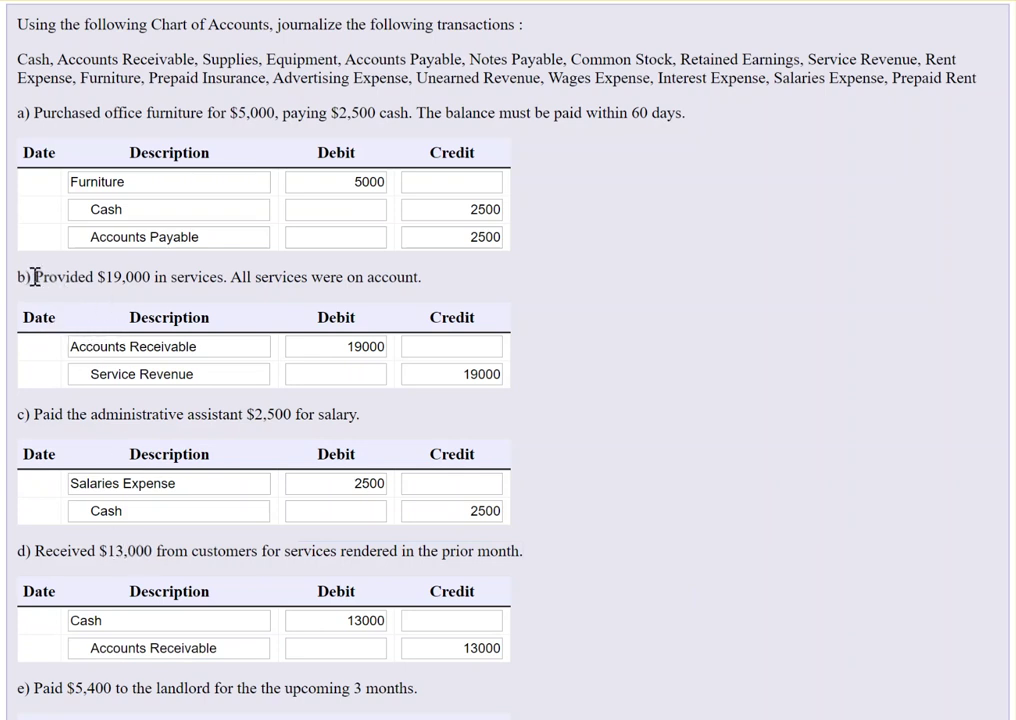
- Compare the services on account in transaction b with the Accounts Receivable line of transaction d, and look over transaction e
left_click_drag(36, 277, 435, 285)
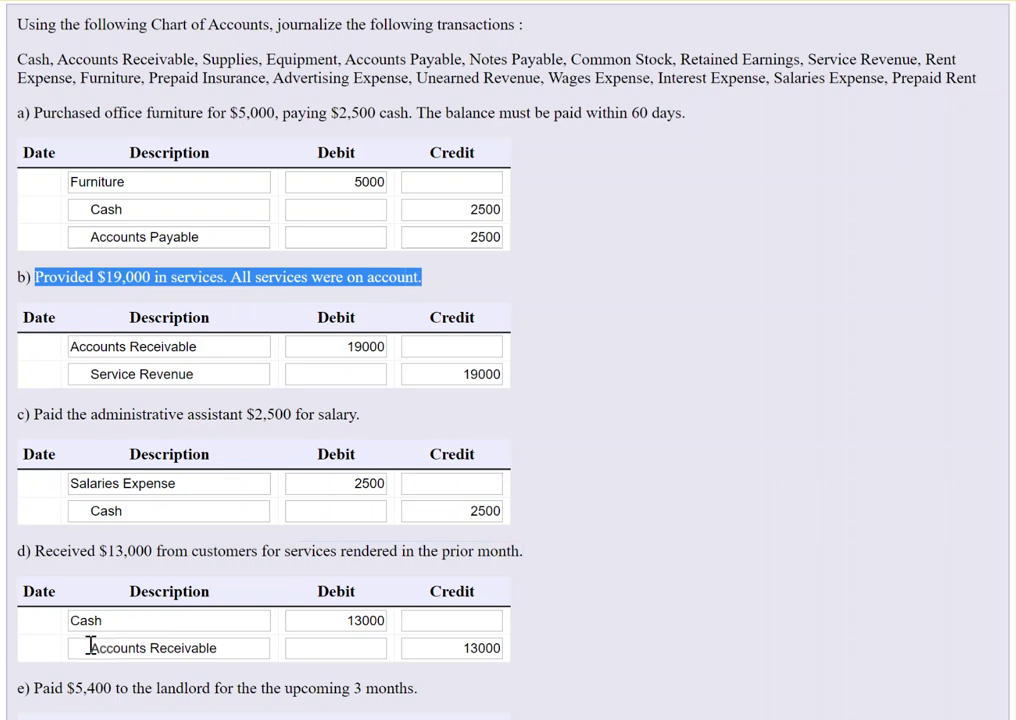
left_click_drag(91, 647, 258, 650)
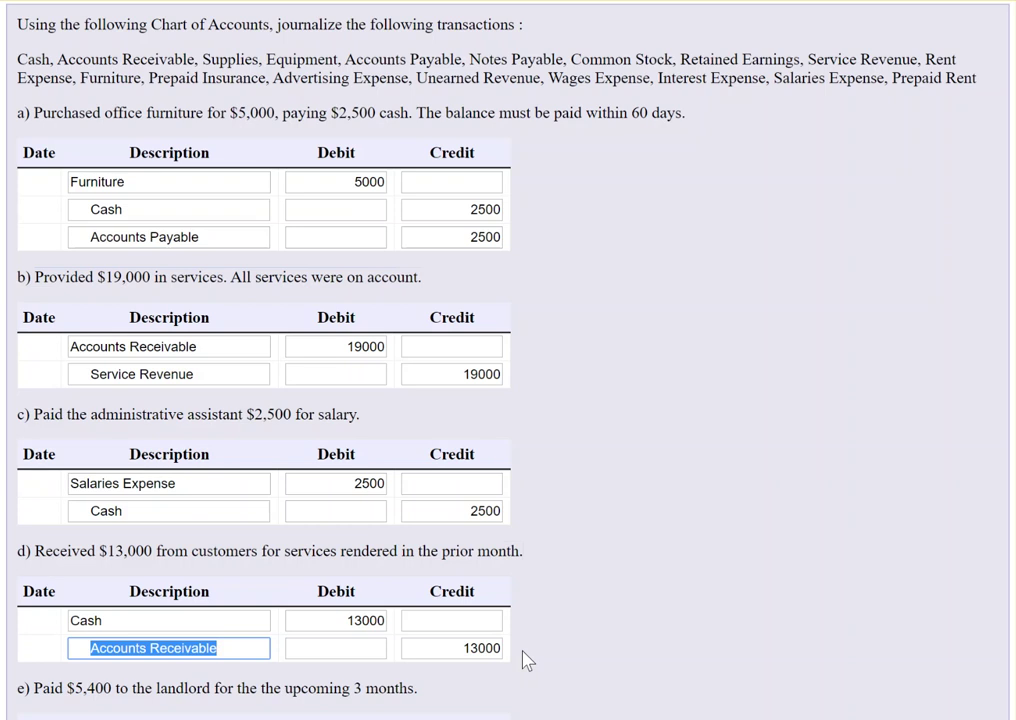
scroll(677, 595, "down", 1)
scroll(677, 595, "up", 1)
scroll(576, 583, "down", 3)
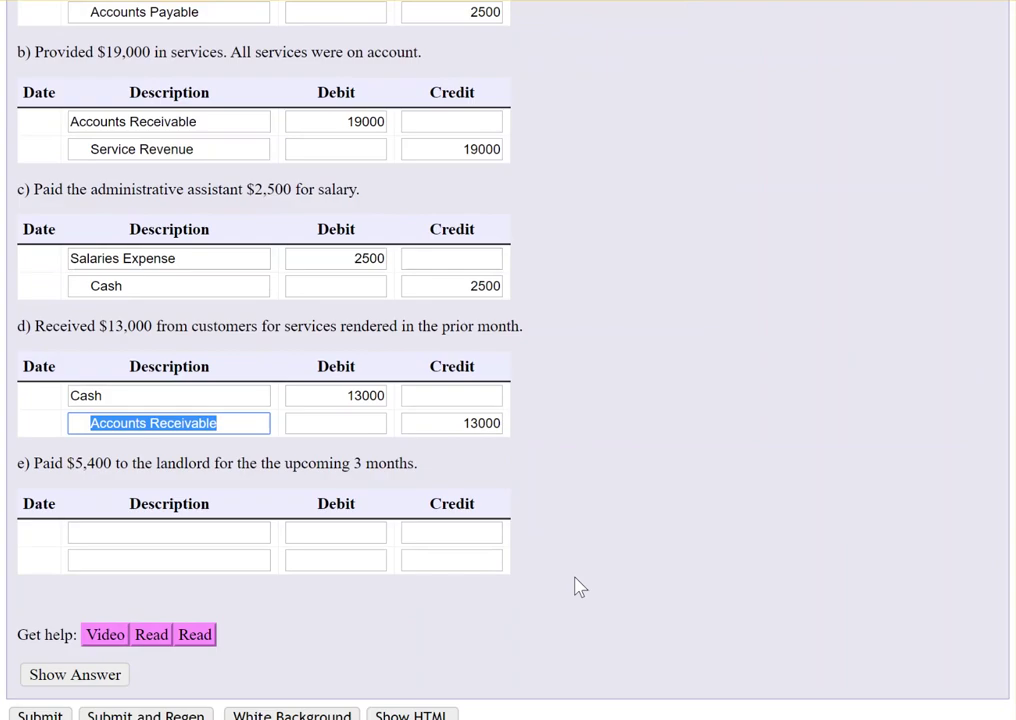
scroll(576, 583, "up", 1)
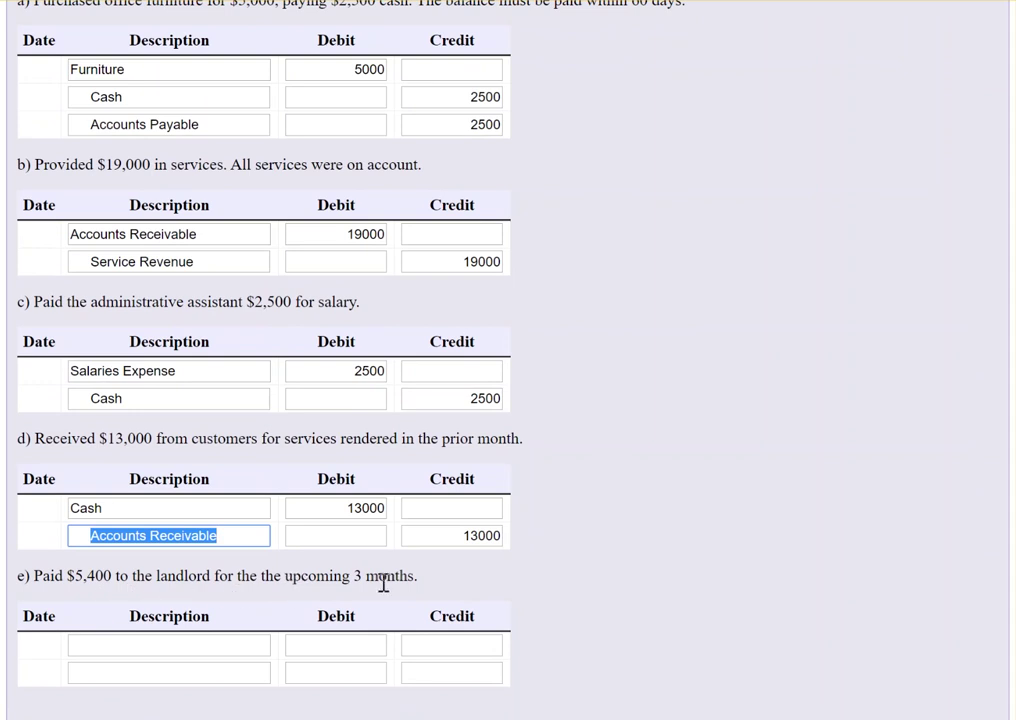
scroll(628, 587, "up", 1)
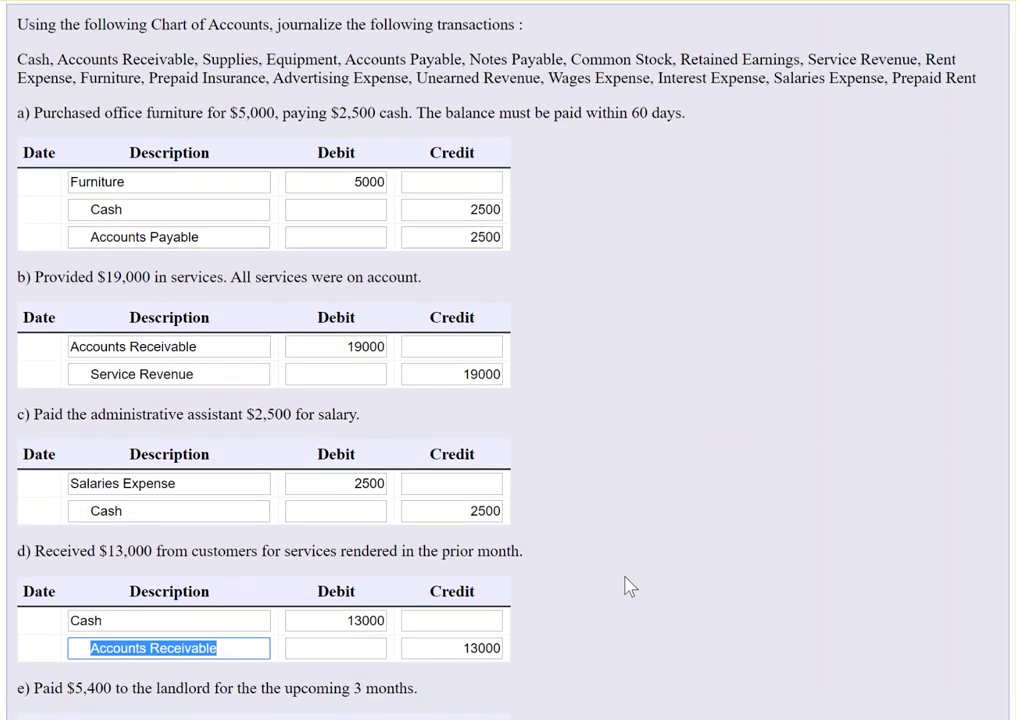
- Record the second line of transaction e, the payment to the landlord, as Cash with a credit of 5400
left_click_drag(32, 688, 177, 686)
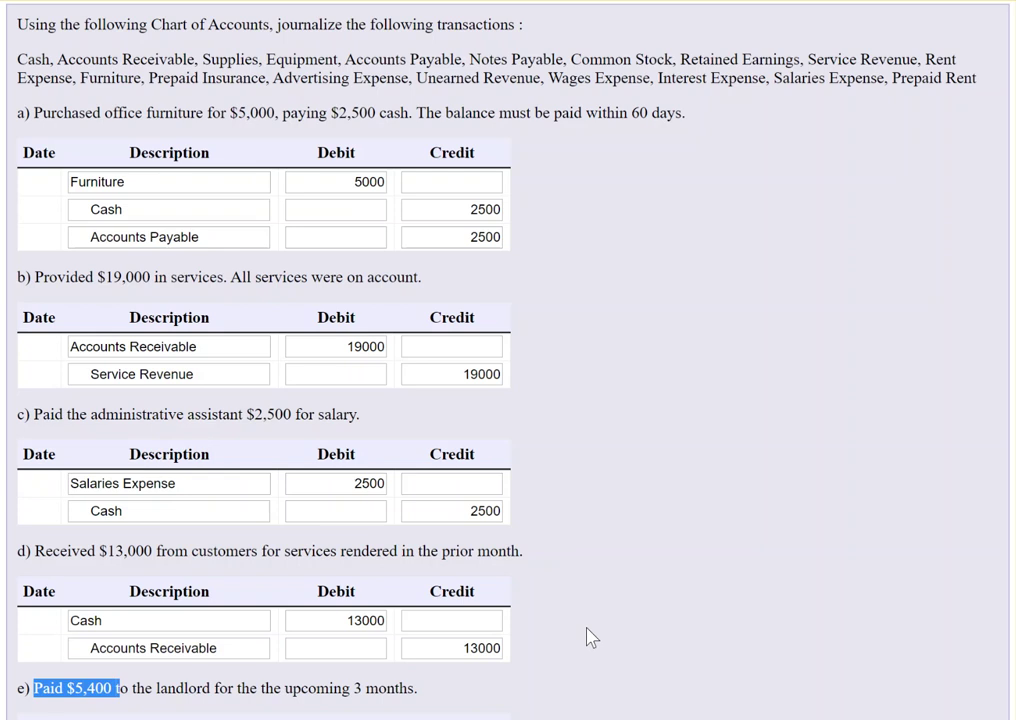
scroll(620, 580, "down", 2)
left_click(187, 674)
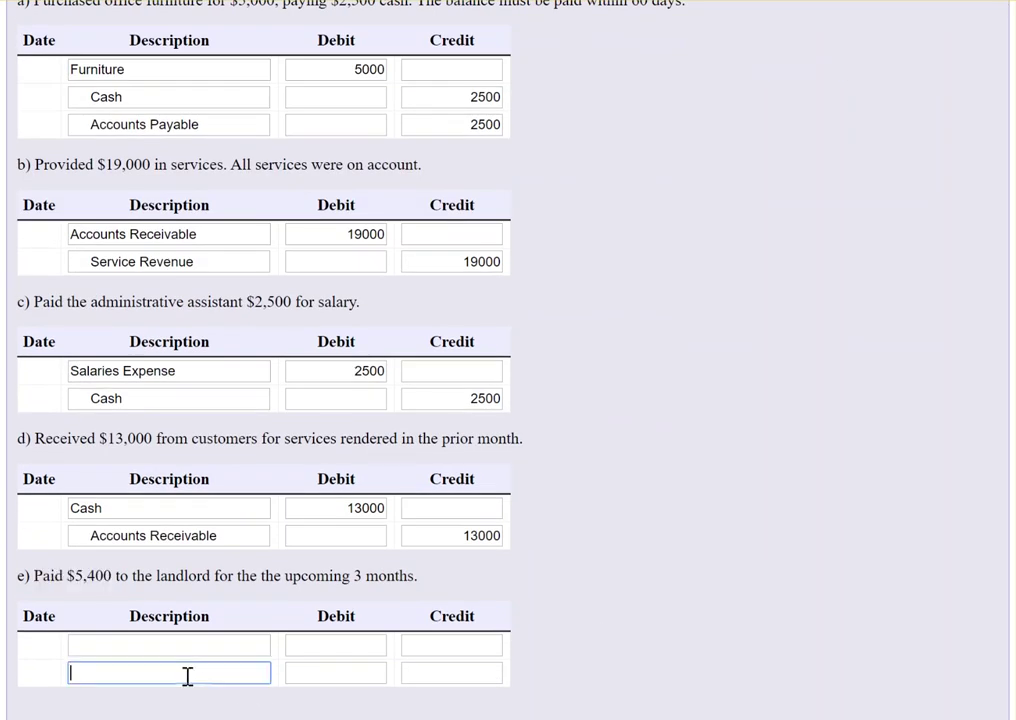
left_click(469, 672)
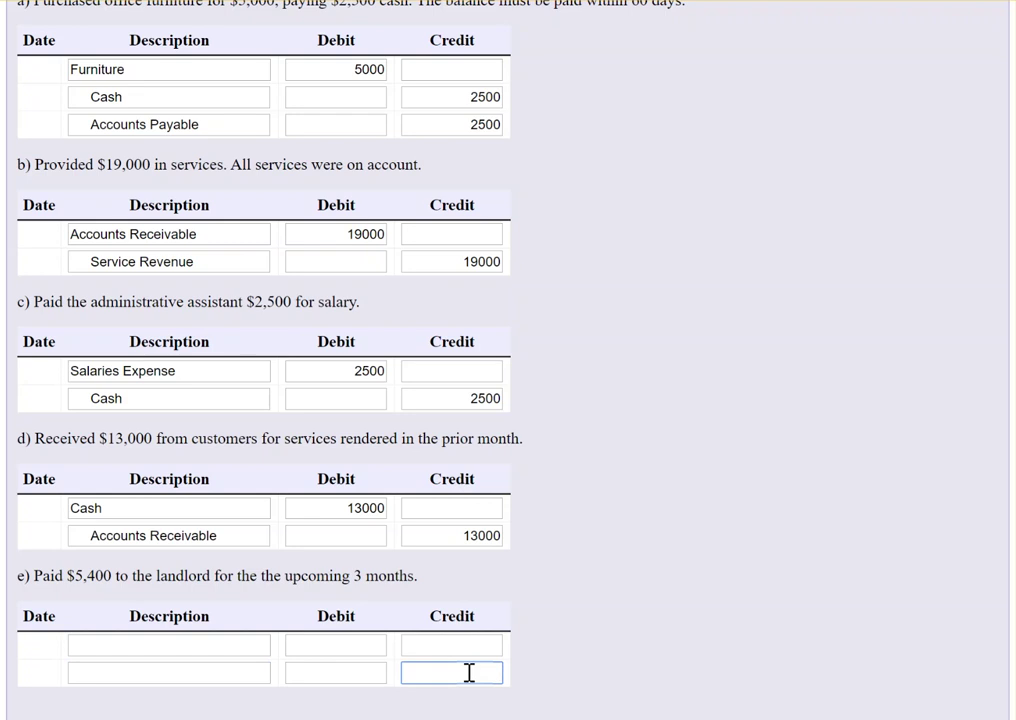
type("5400")
left_click(201, 676)
type("Cash")
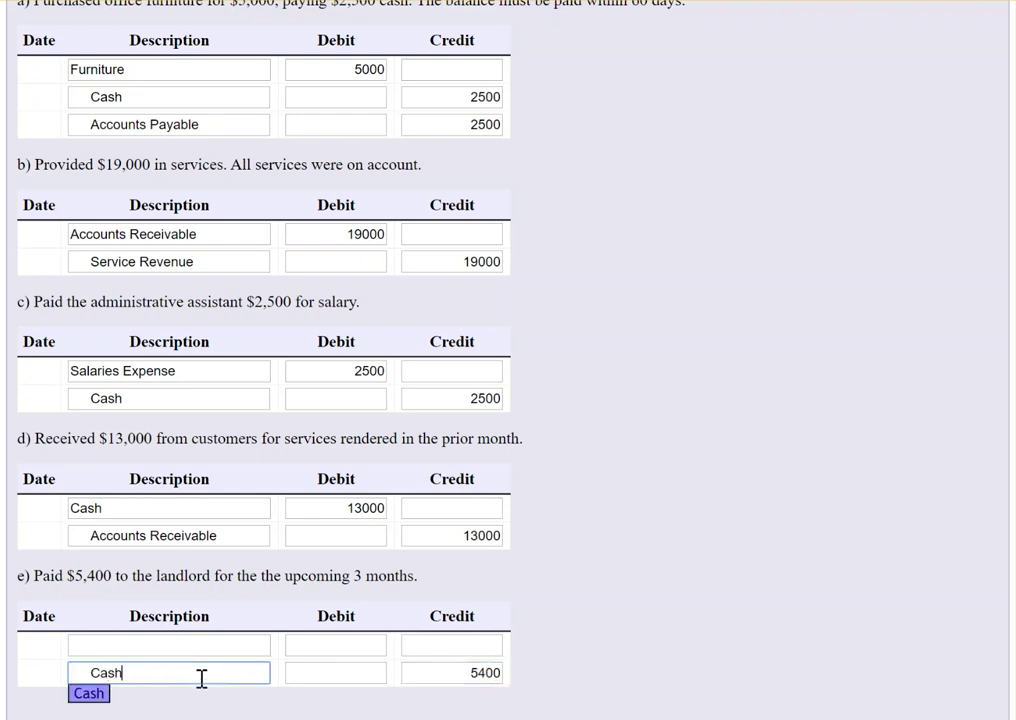
left_click(254, 580)
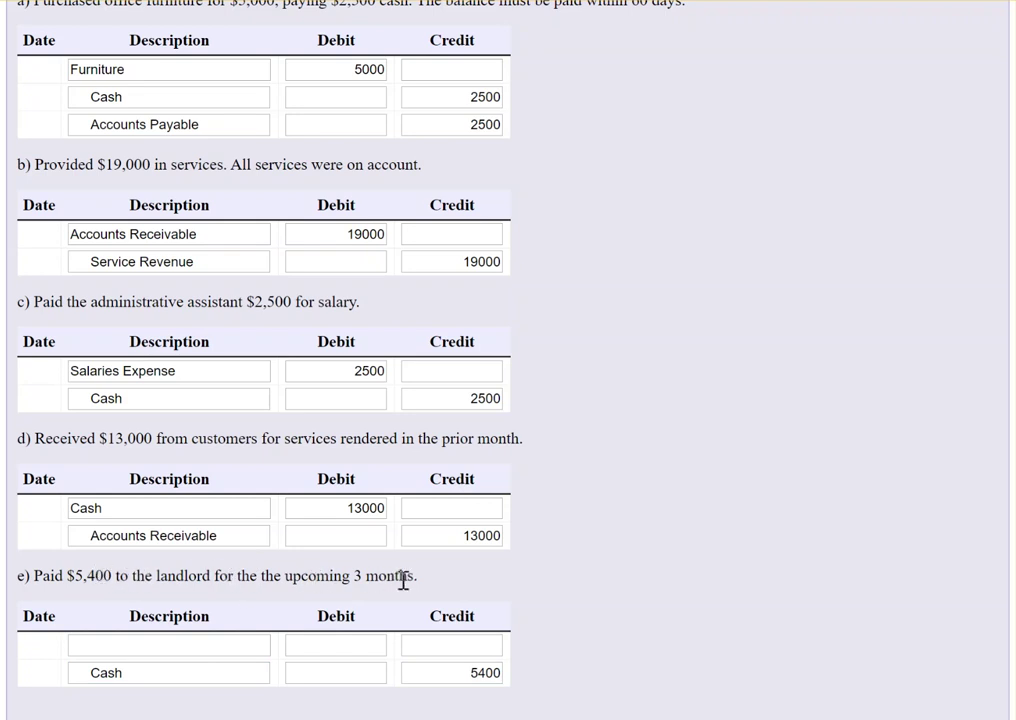
- Check the chart of accounts and enter Prepaid Expense as the description on the first line of transaction e
scroll(975, 476, "up", 2)
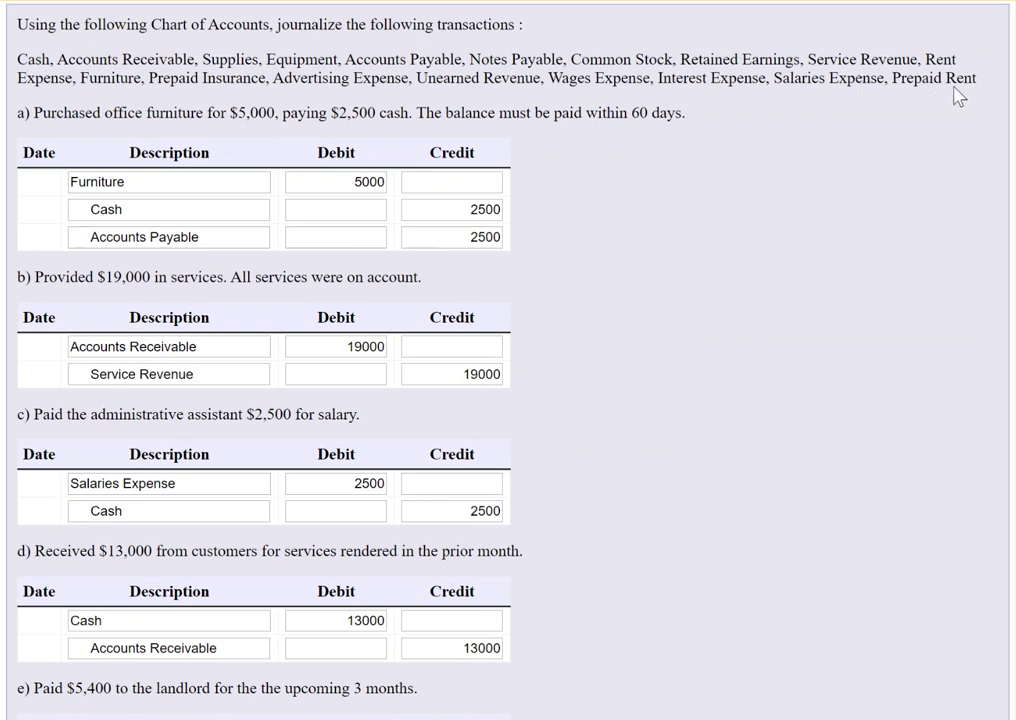
scroll(645, 200, "down", 1)
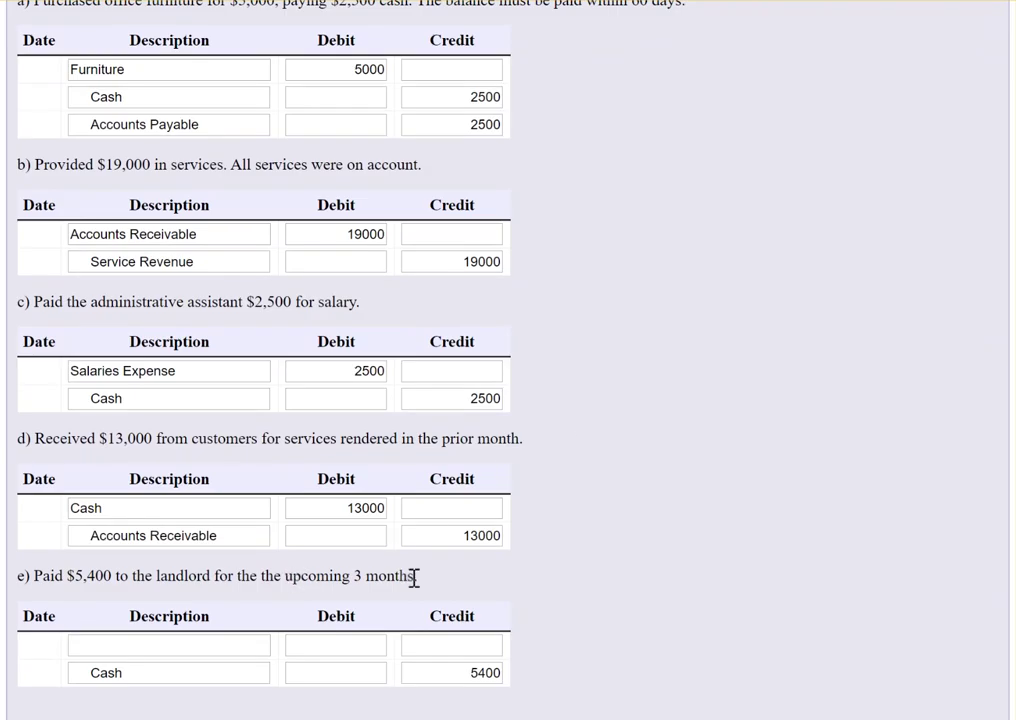
left_click(125, 646)
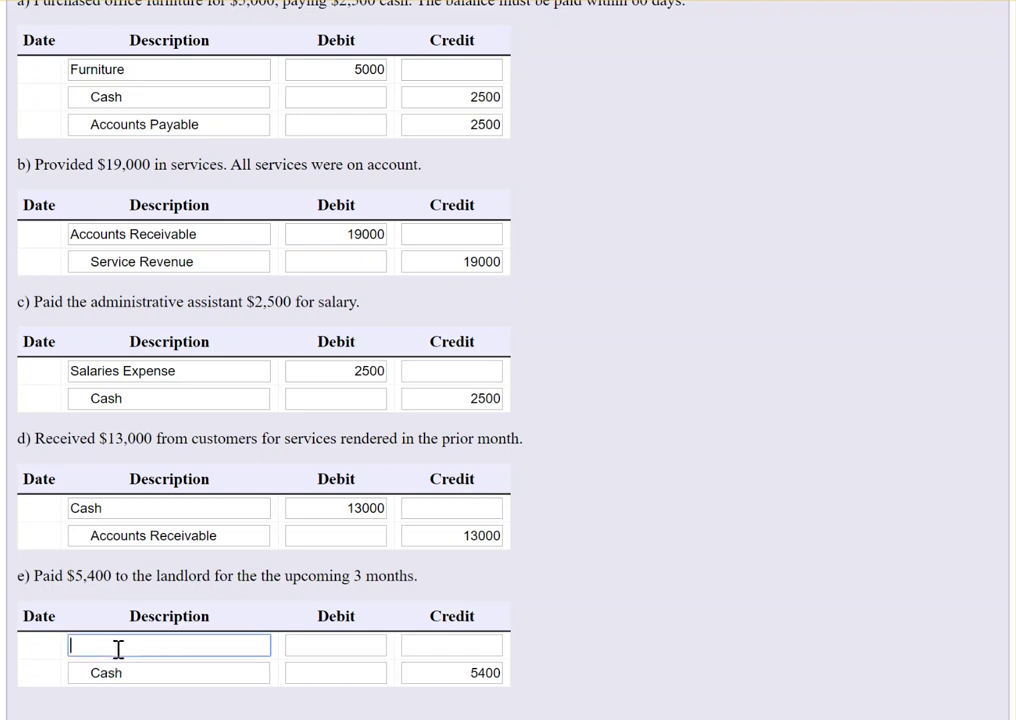
type("Prepa")
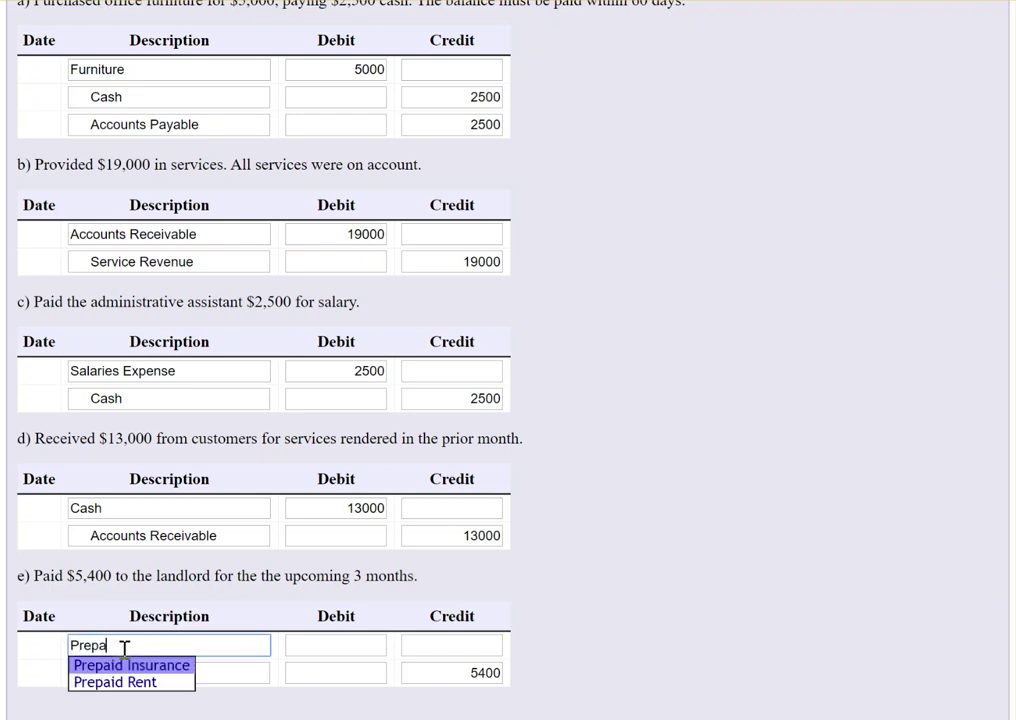
type("id ")
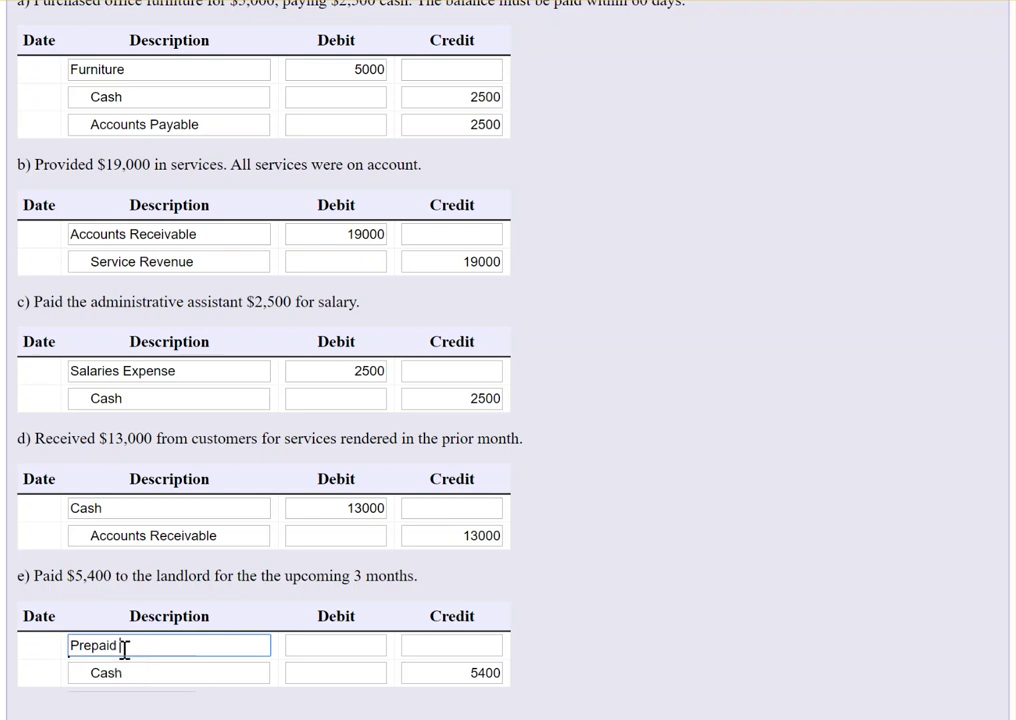
type("Expense")
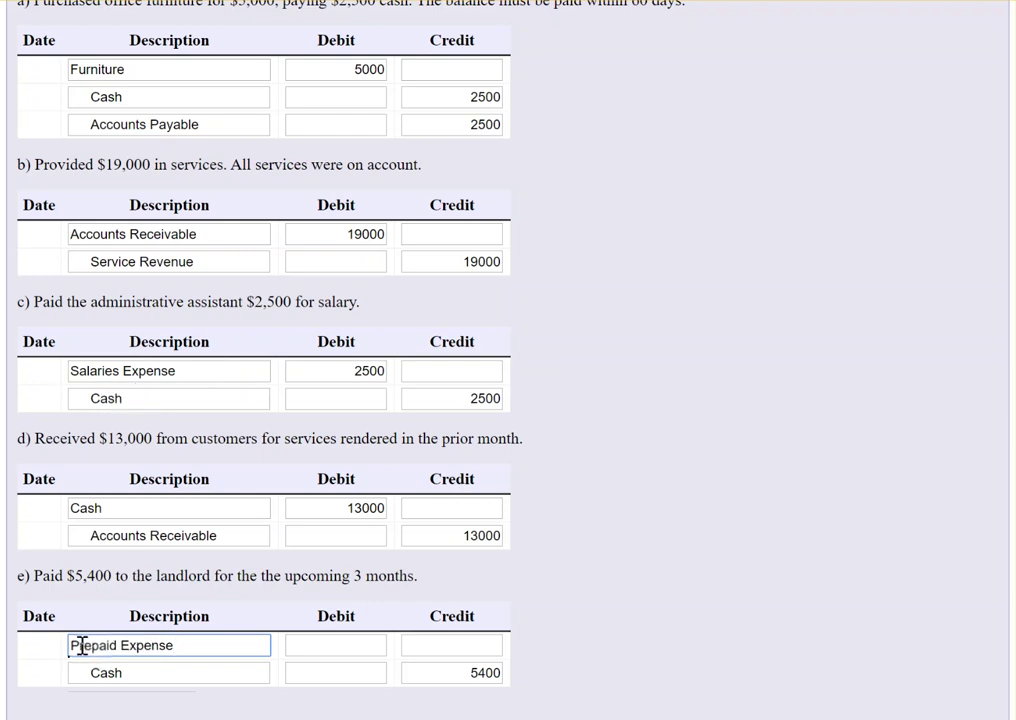
- Change the description on the first line of transaction e to Prepaid Rent and enter a debit of 5400
scroll(733, 531, "up", 1)
scroll(733, 531, "down", 1)
left_click_drag(122, 645, 189, 645)
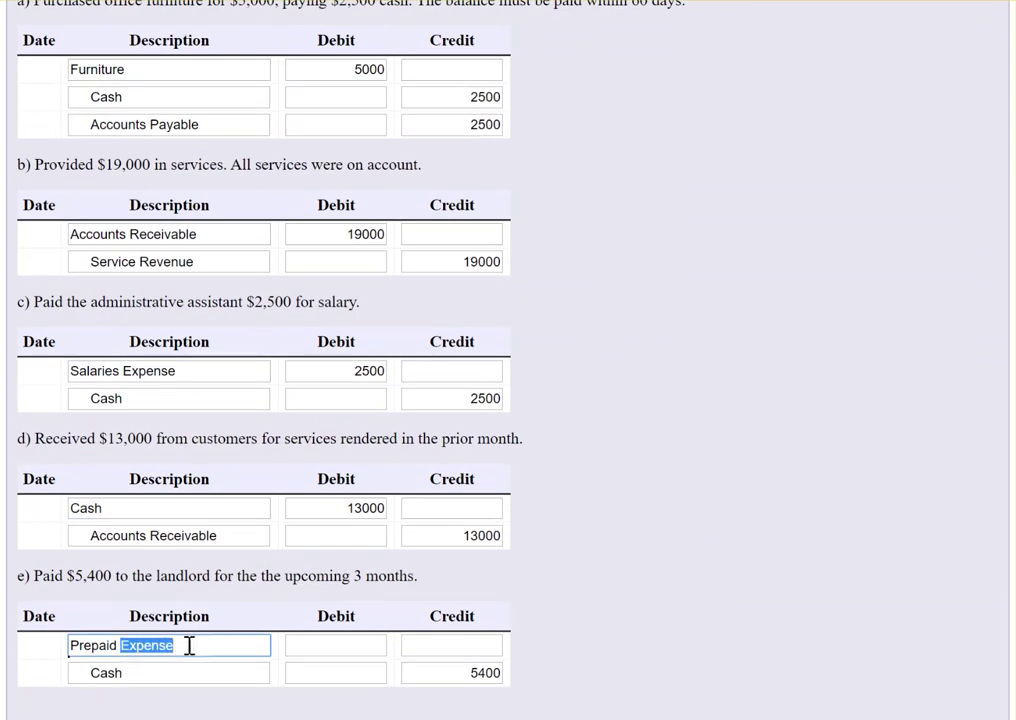
type("Rent")
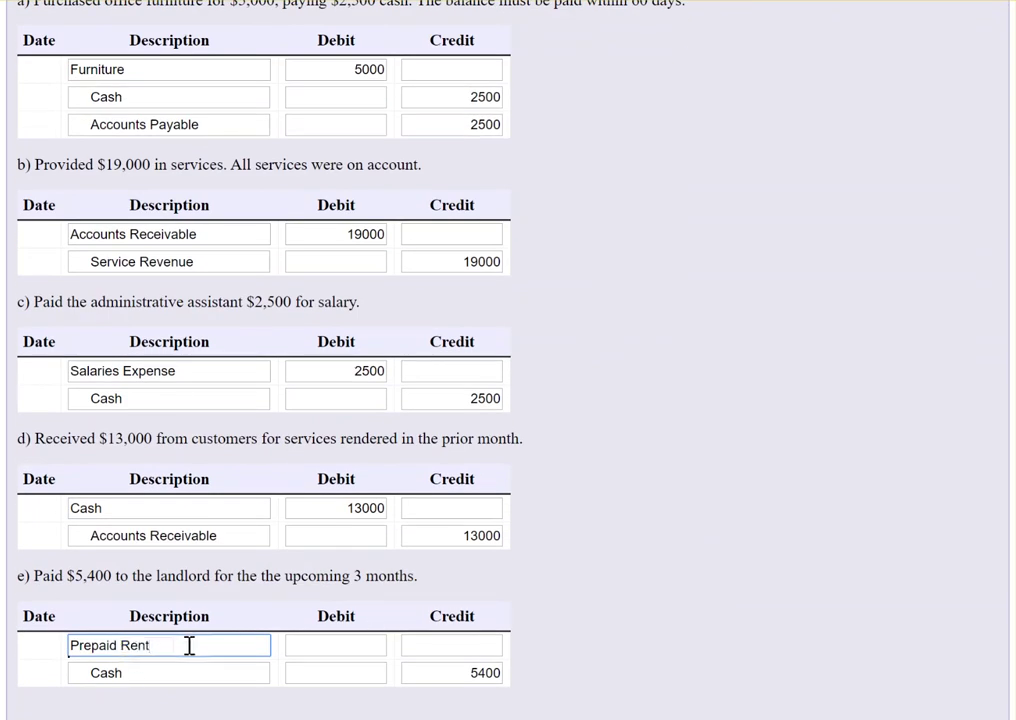
left_click(317, 648)
type("5400")
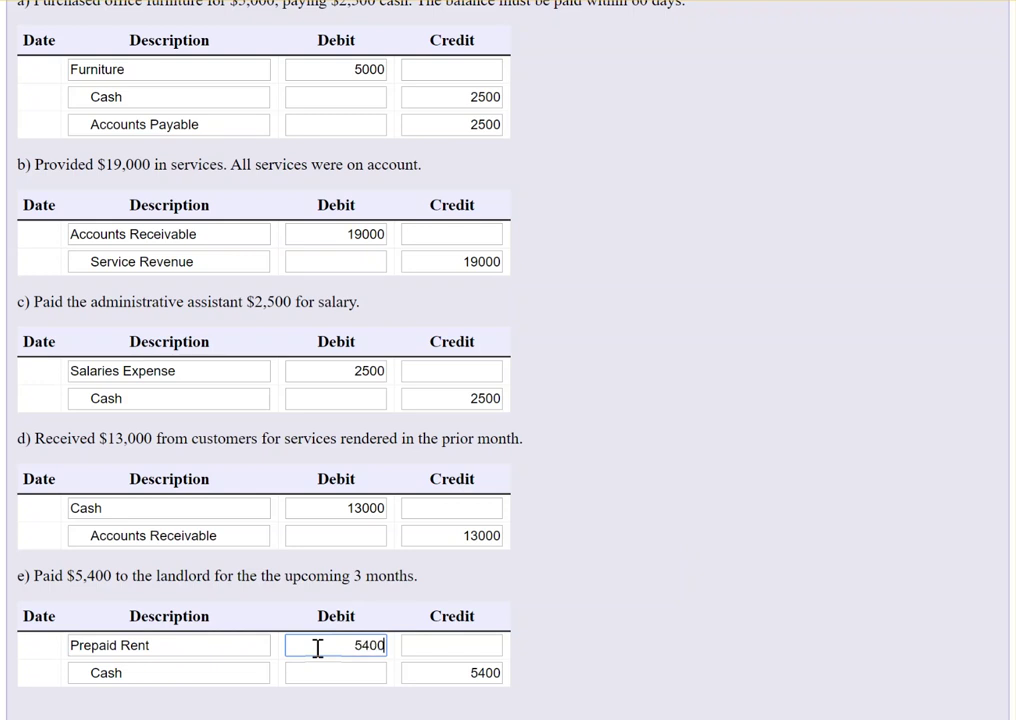